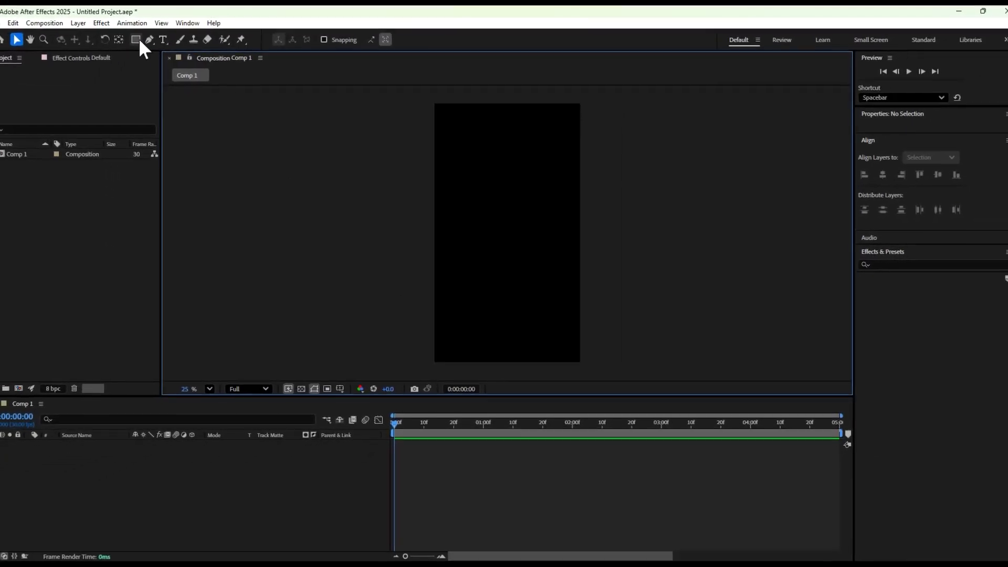
Draw a blue circle about 352 px in diameter just above the centre of the composition with the Ellipse tool
click(137, 40)
click(183, 68)
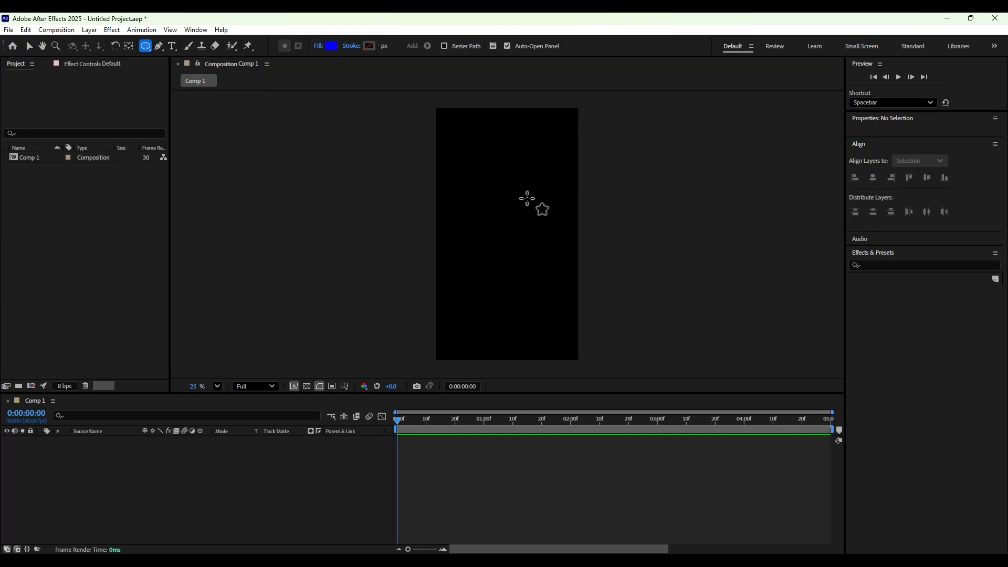
drag(484, 183, 535, 230)
Apply Gradient Ramp to the circle layer, placing the ramp start at about 412, 512 and its end at about 816, 1368
click(117, 439)
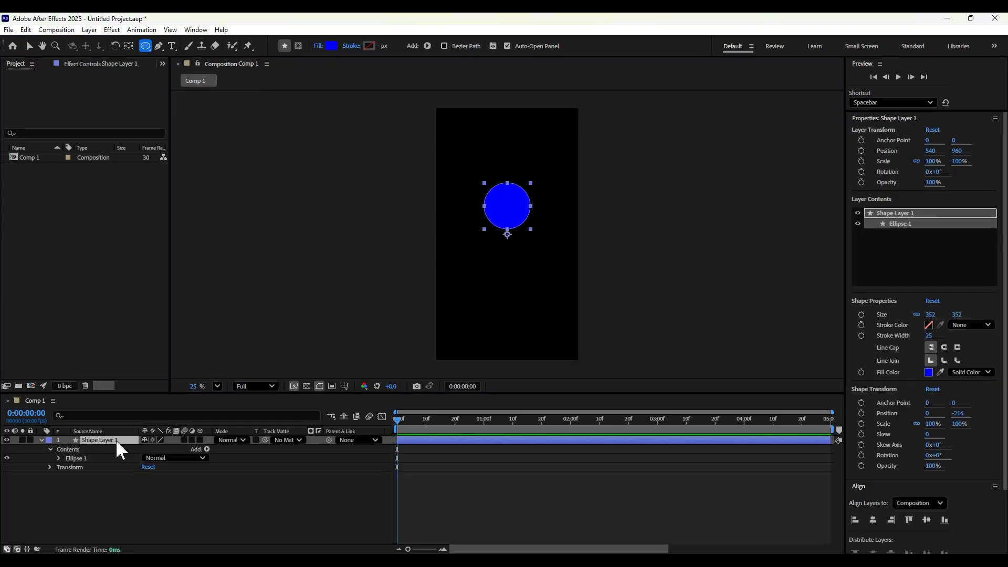
key(ctrl+space)
text(grad)
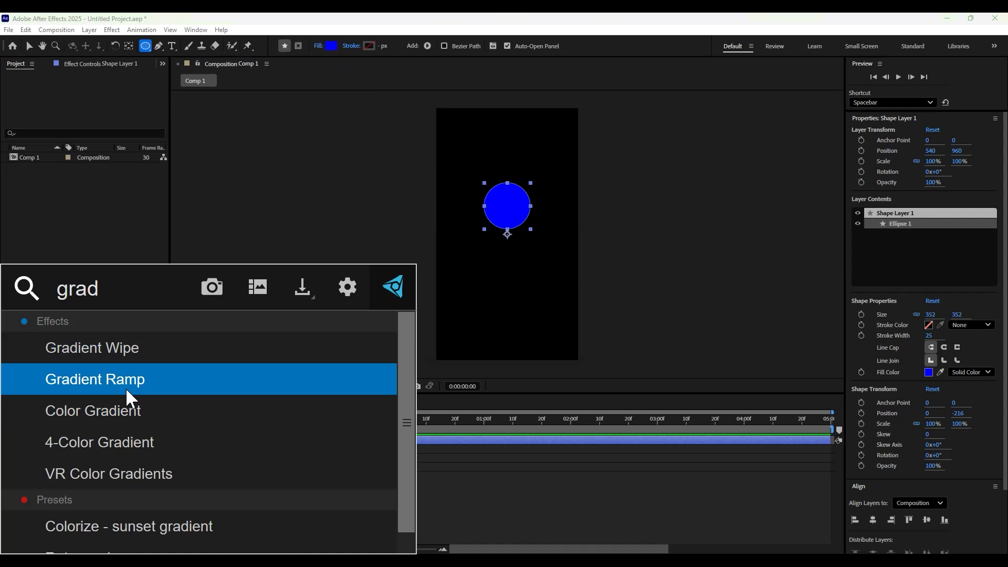
click(125, 386)
click(98, 94)
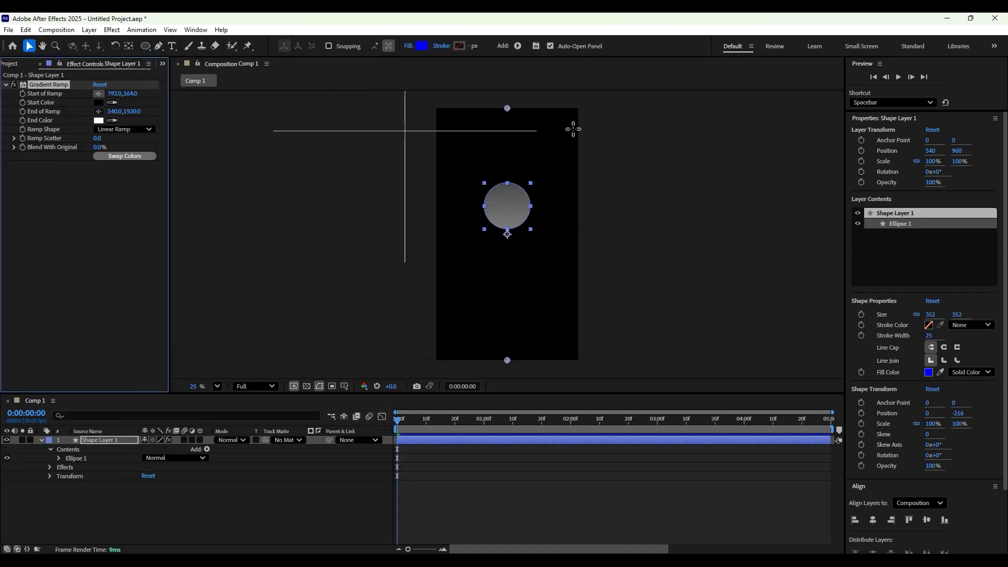
click(482, 169)
click(547, 292)
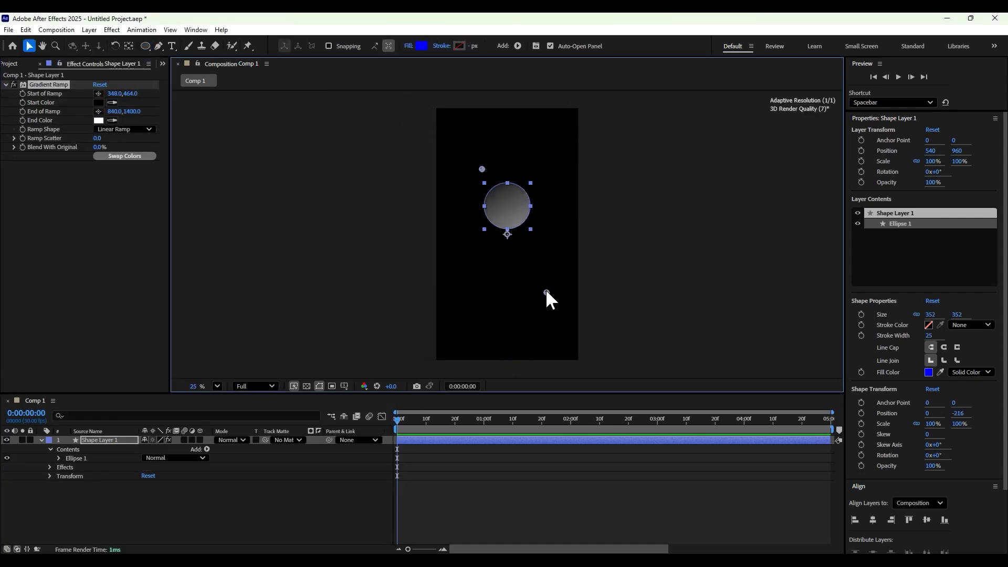
drag(479, 170, 489, 174)
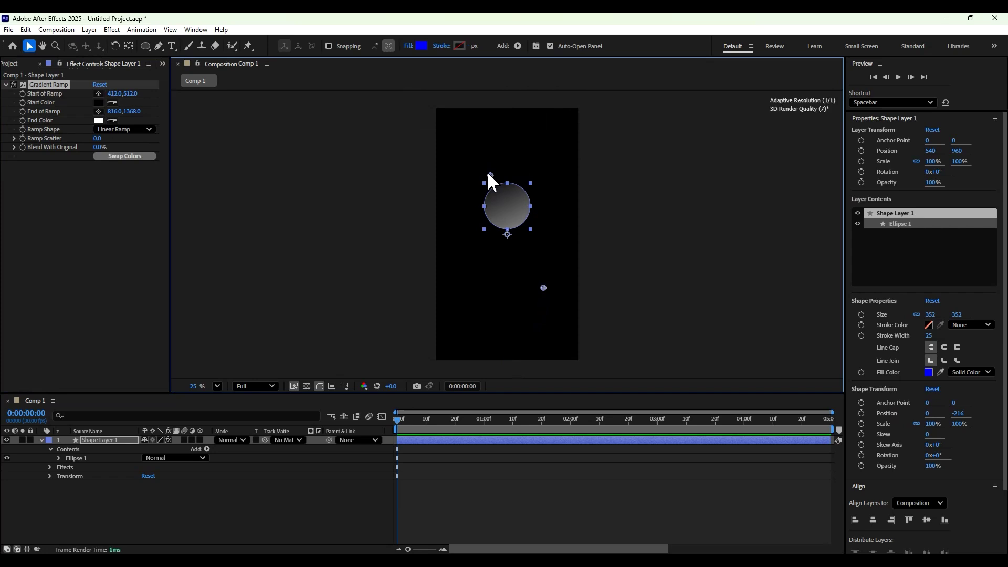
Apply the Tint effect to the circle layer, mapping black to white with the tint amount at 25%
click(106, 440)
key(ctrl+space)
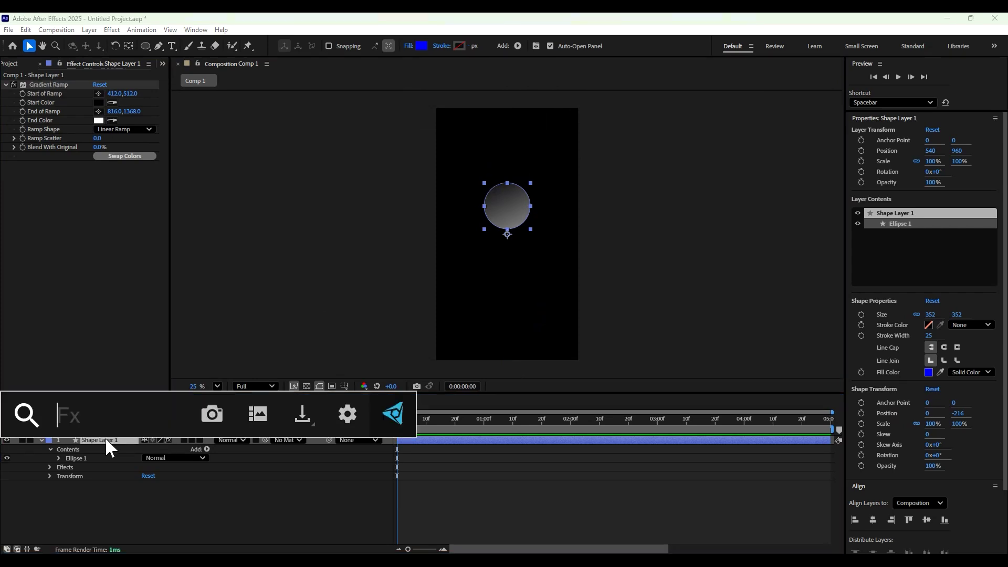
text(tint)
key(Return)
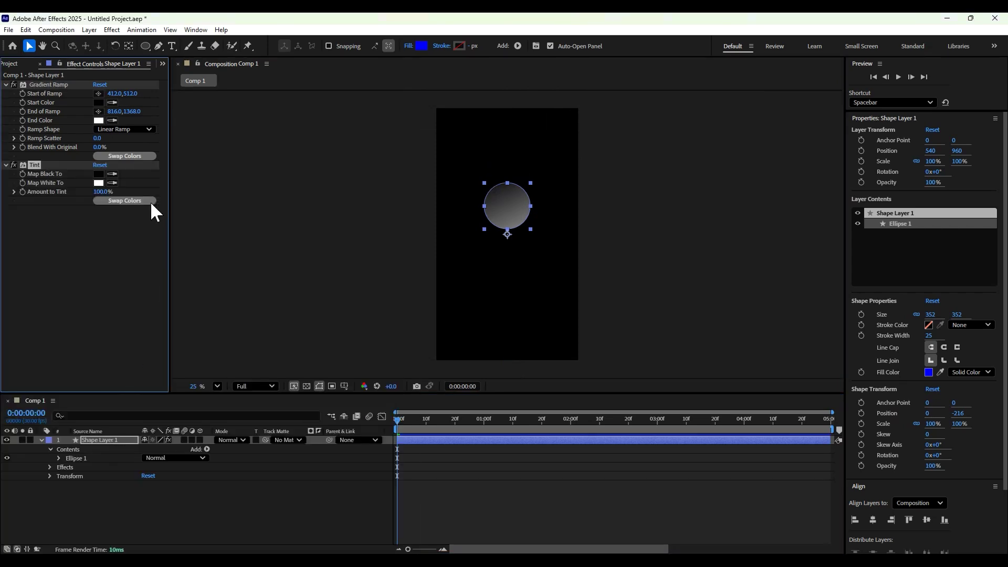
click(109, 173)
click(101, 184)
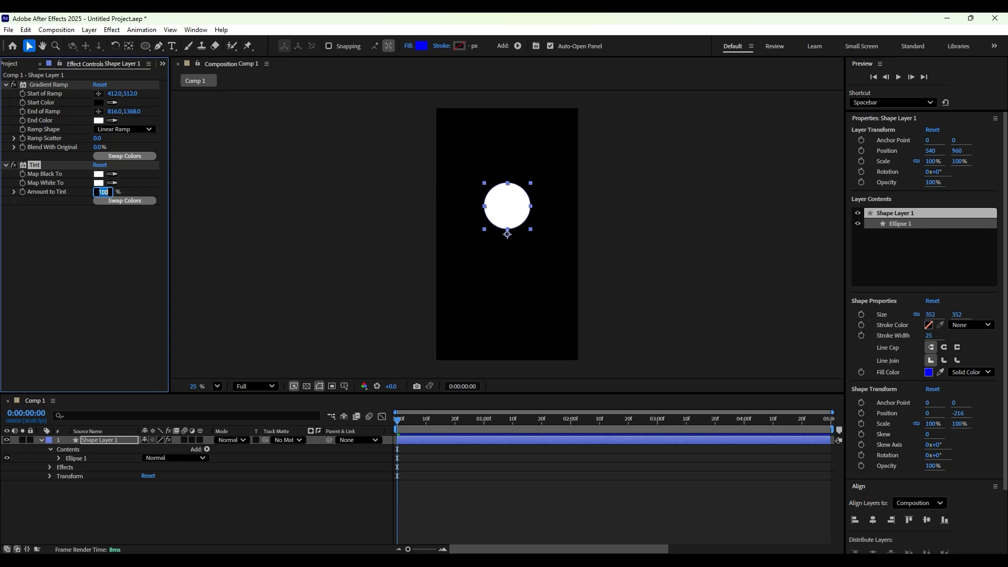
text(25)
key(Return)
click(279, 336)
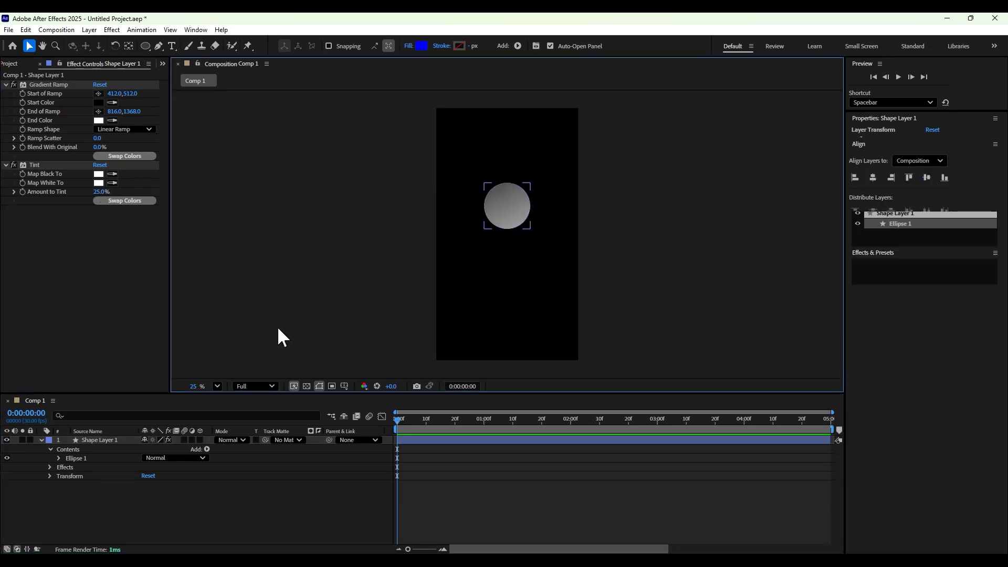
Add an Inner Glow layer style to the circle layer and set the glow color to white
right_click(102, 439)
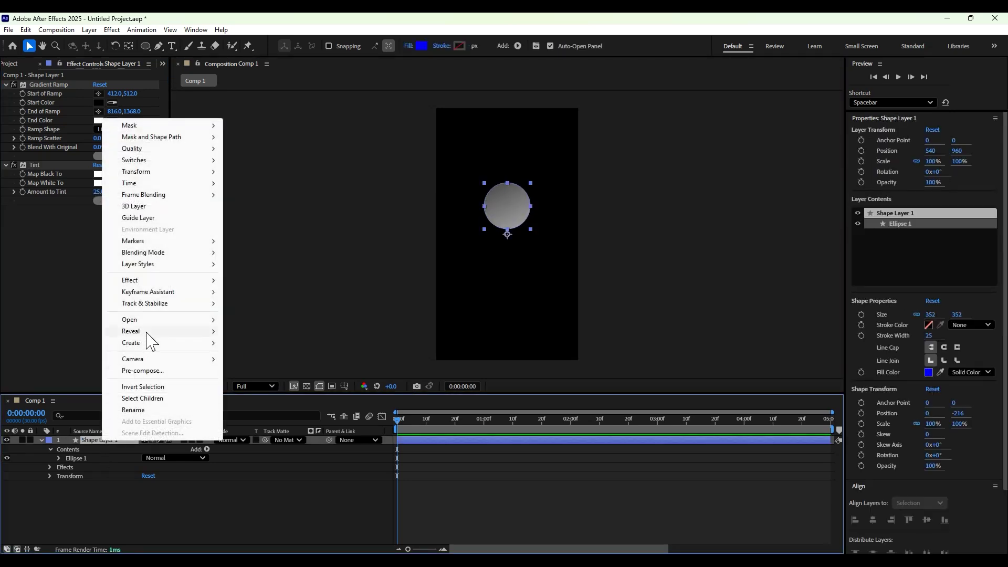
mouse_move(214, 271)
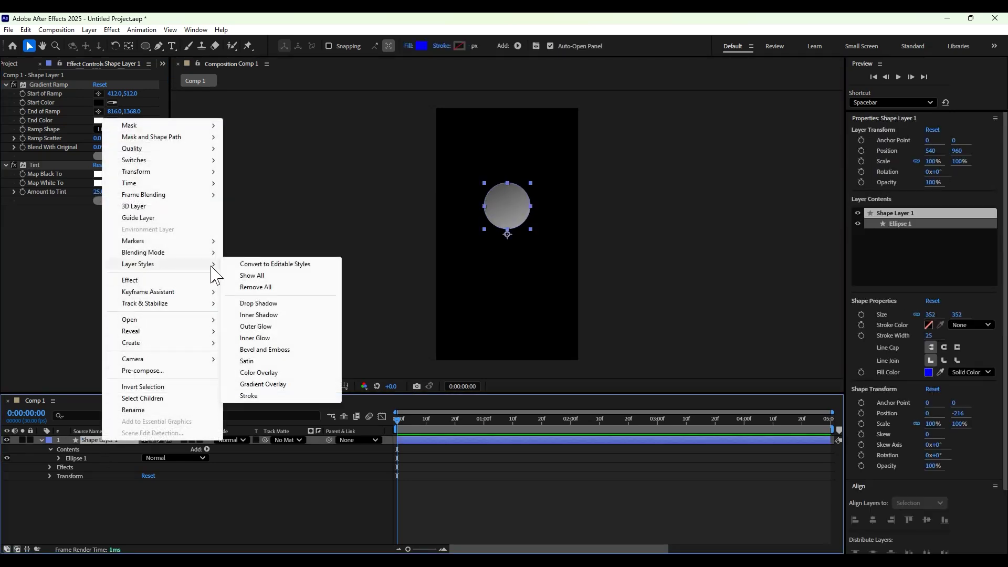
click(257, 339)
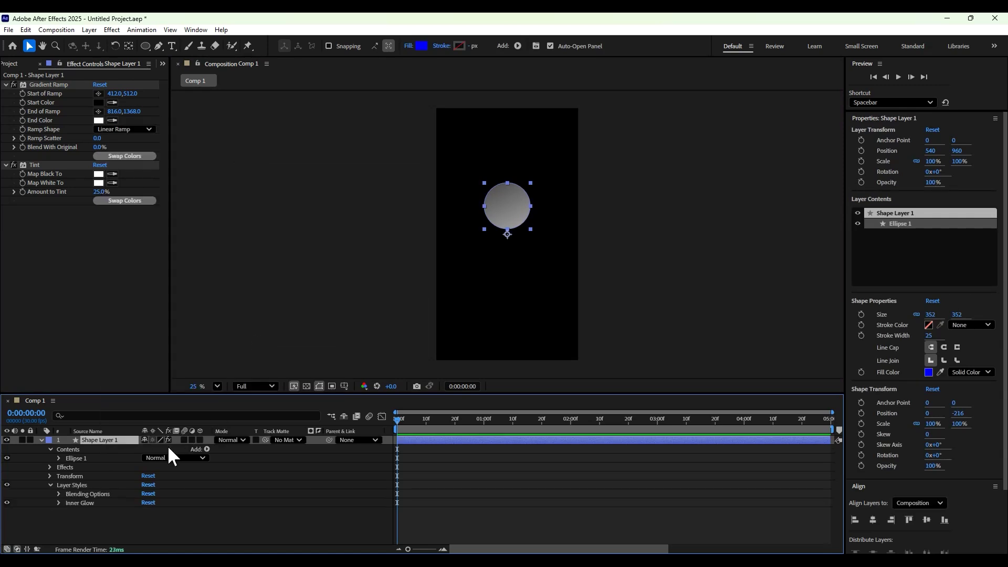
click(58, 502)
scroll(105, 503, down, 1)
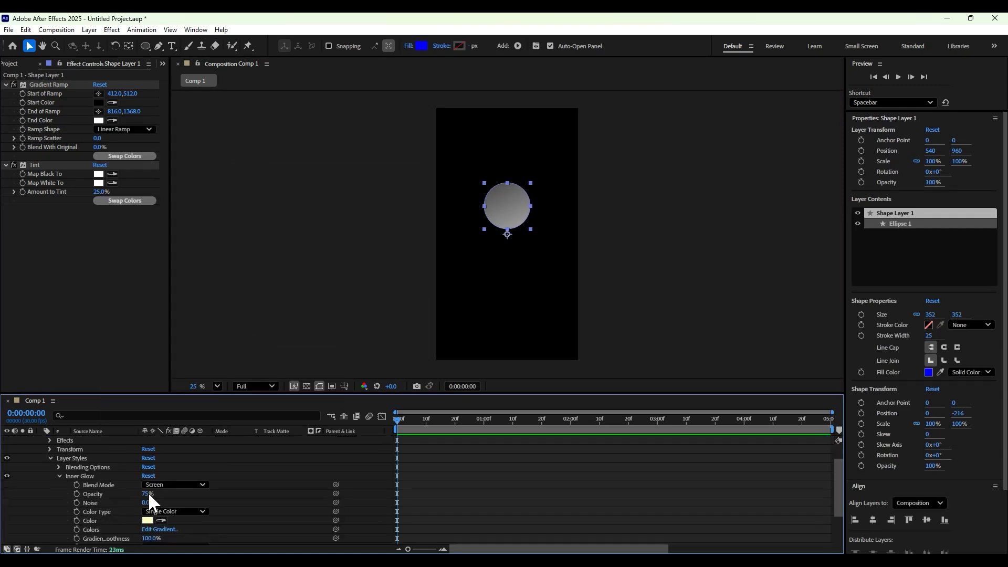
click(148, 521)
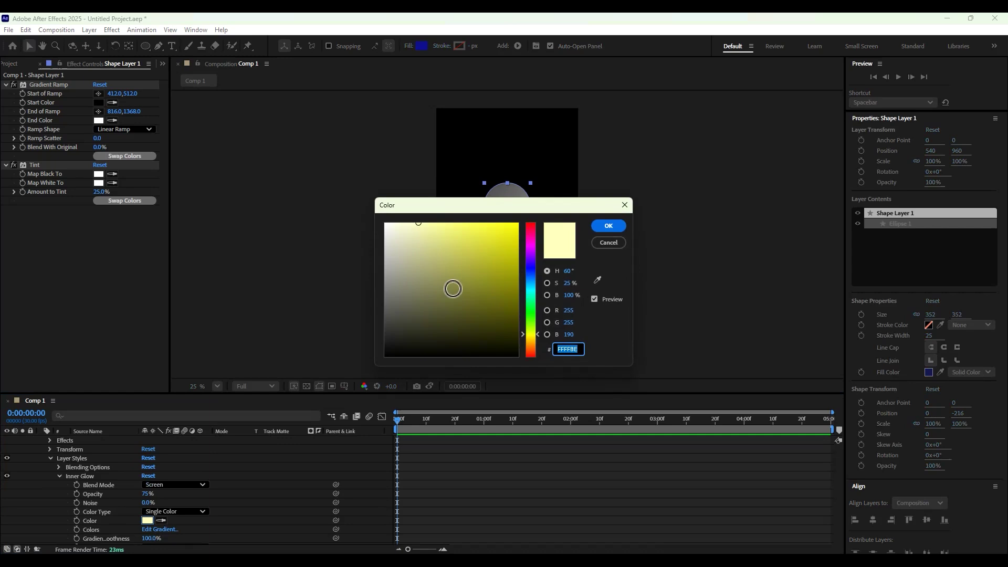
drag(453, 289, 384, 223)
click(619, 222)
Increase the circle's Inner Glow size to about 63 and collapse the layer's properties
scroll(119, 495, down, 2)
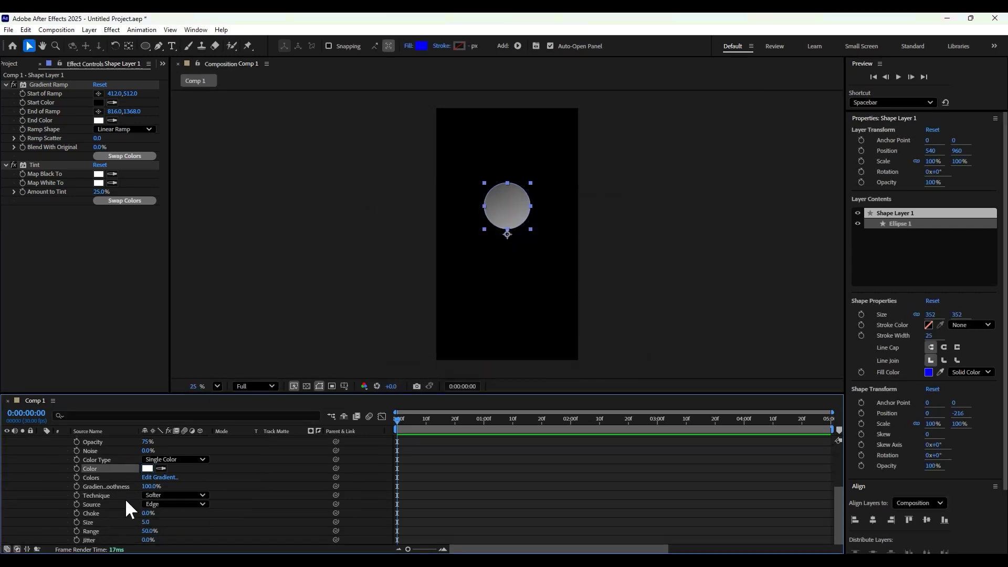
drag(145, 522, 173, 524)
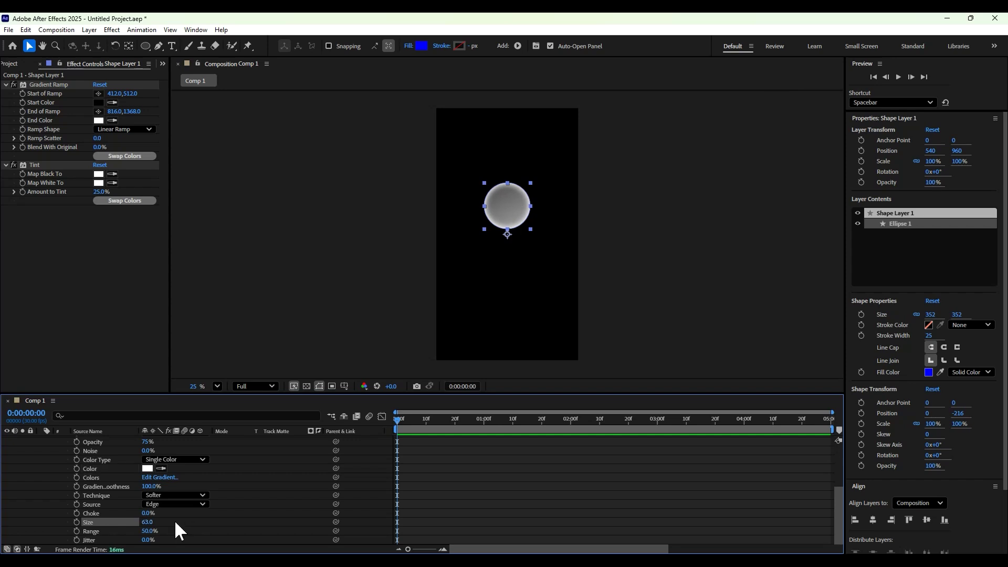
scroll(48, 504, up, 5)
click(41, 440)
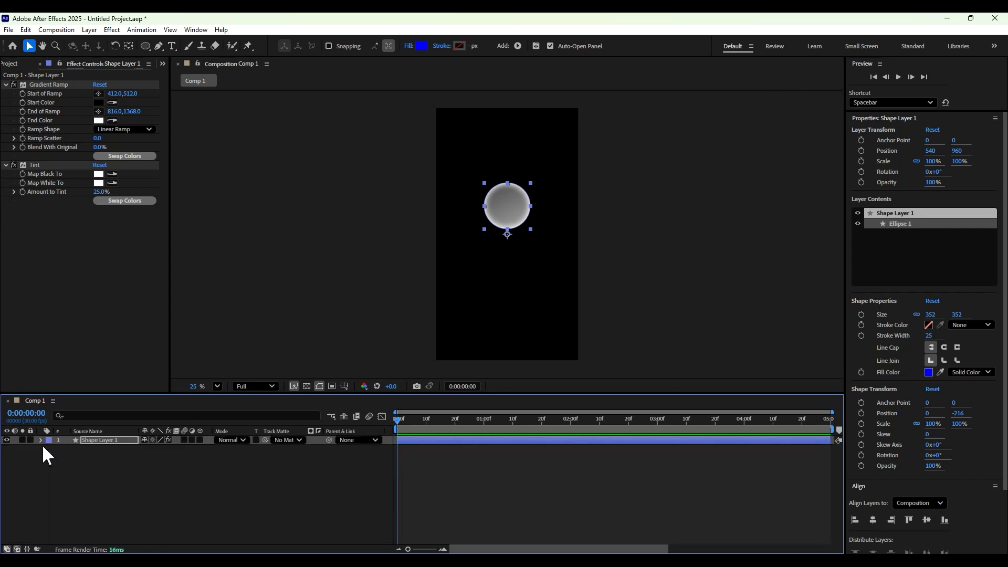
click(135, 511)
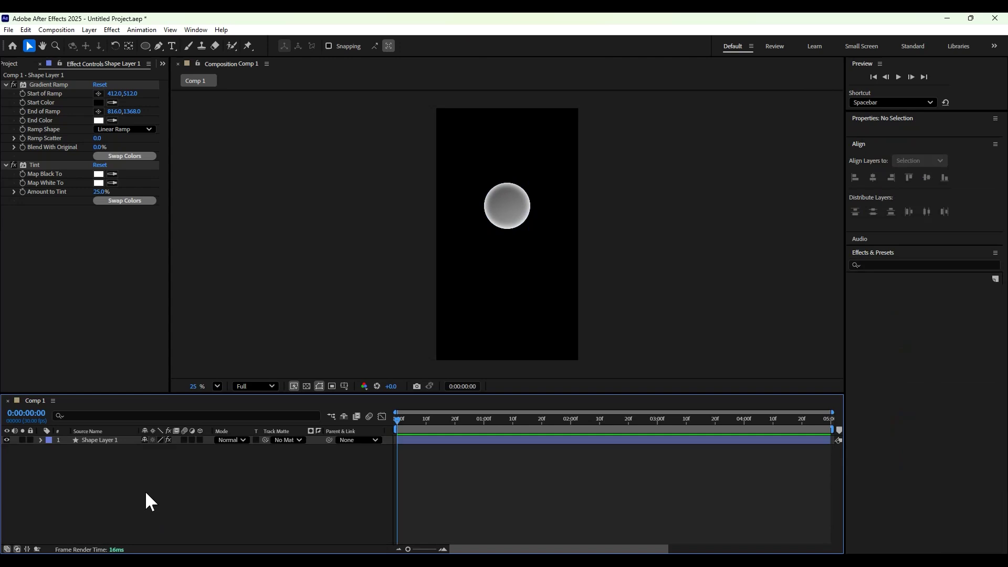
Draw a tall blue ellipse about 452 by 884 px on a new shape layer and move it directly beneath the circle
click(146, 46)
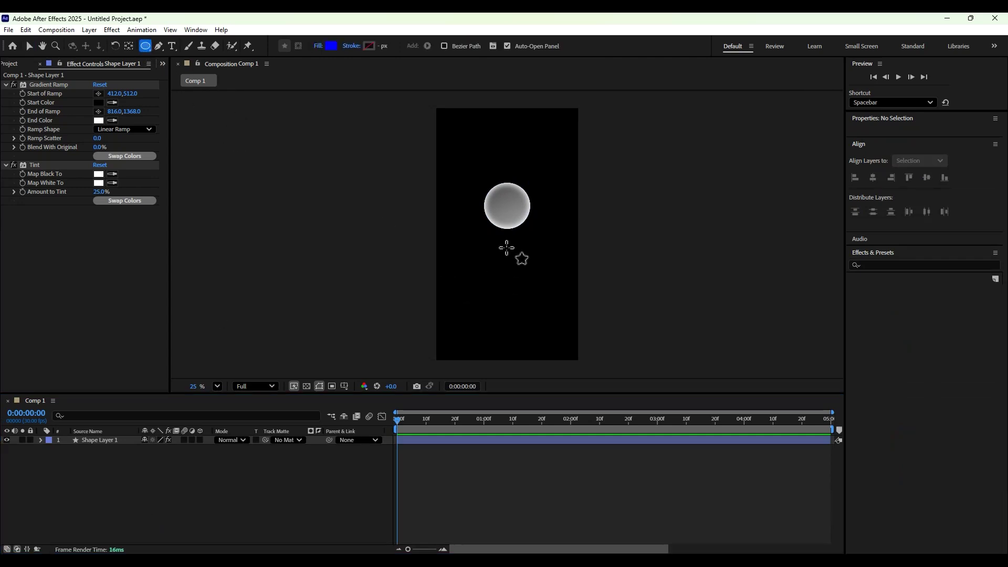
drag(506, 239, 446, 356)
key(v)
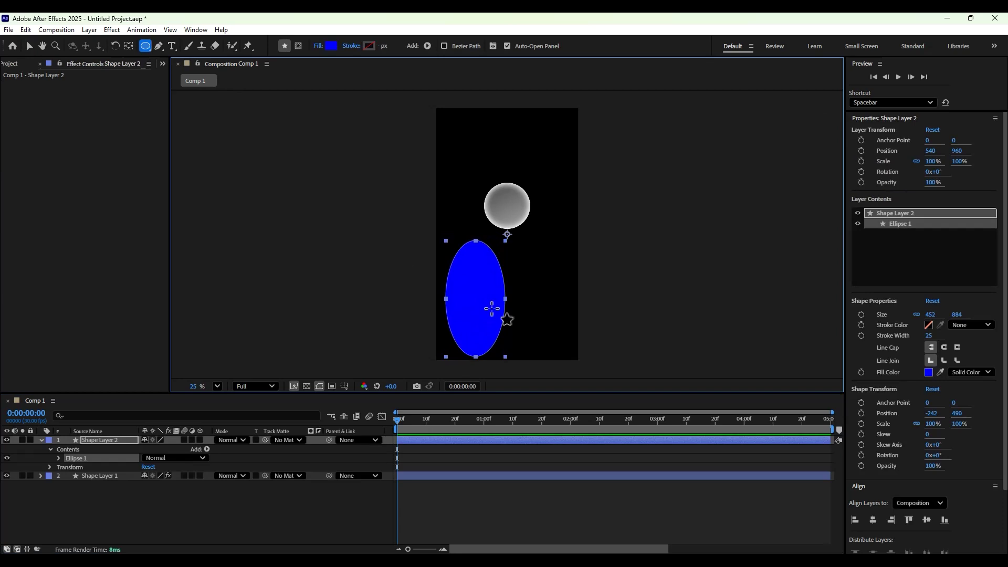
drag(488, 288, 519, 289)
Align the circle and ellipse layers with each other along their horizontal centres
key(ctrl+Down)
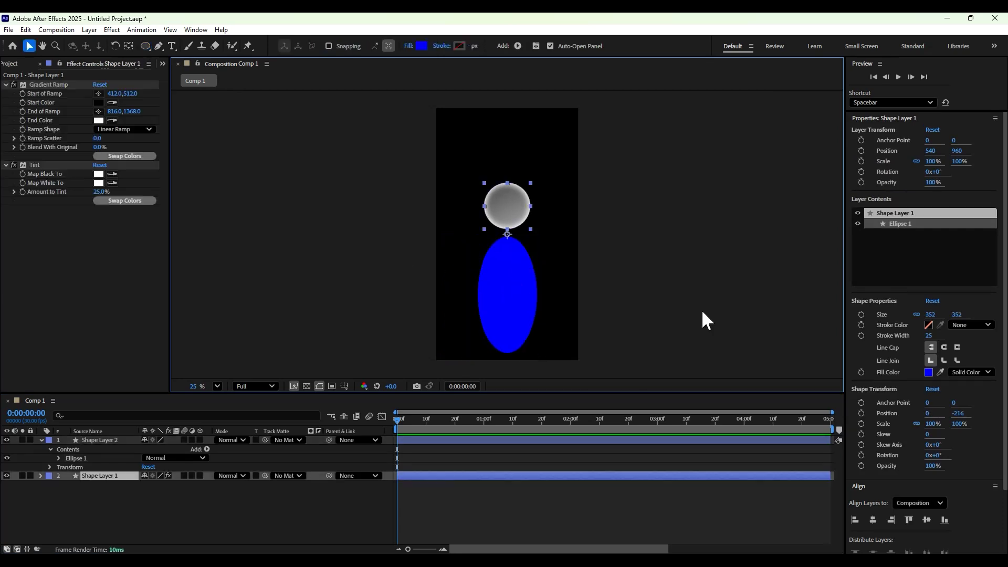
shift+click(108, 442)
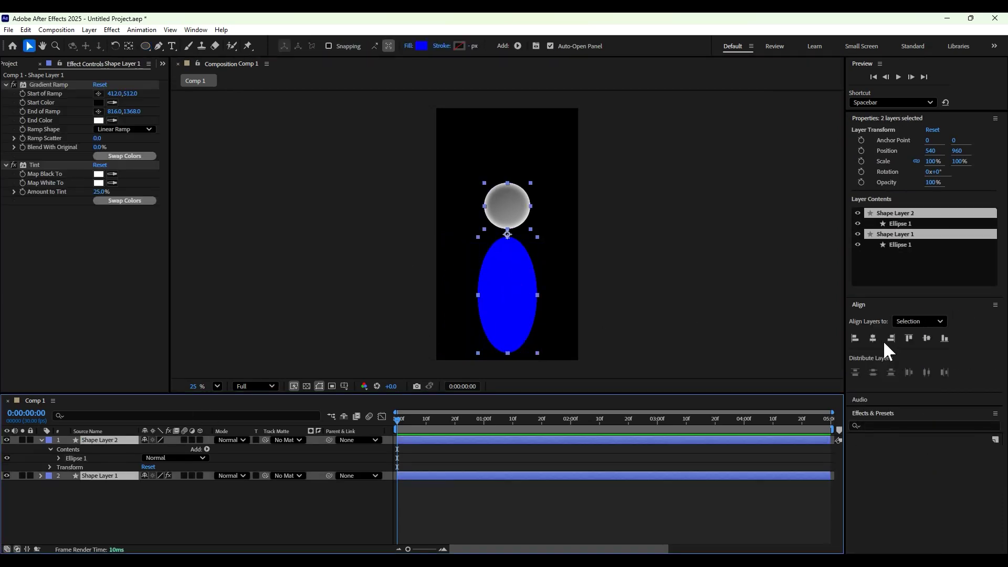
click(709, 289)
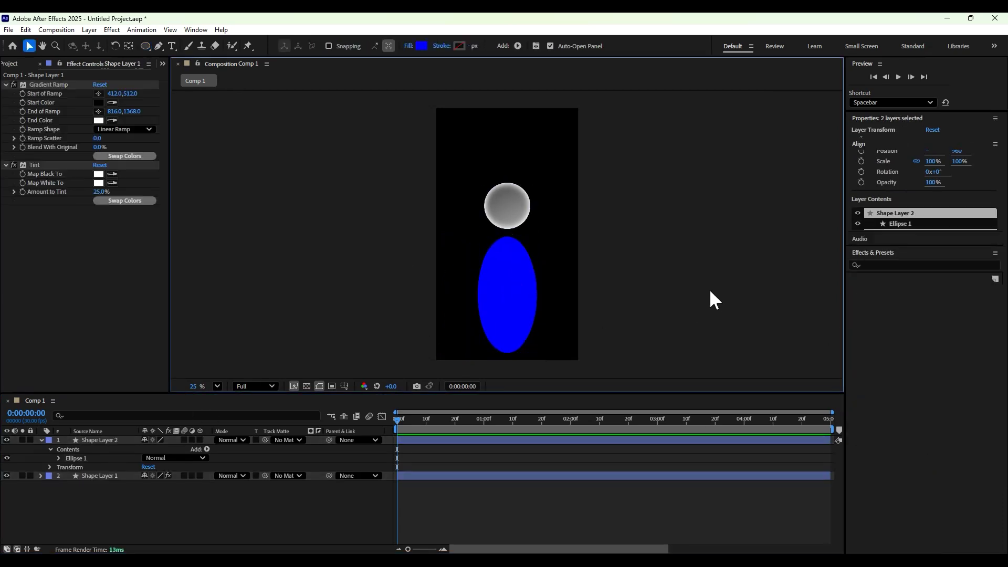
Apply Gradient Ramp to the ellipse, placing the ramp start at about 548, 1312 and its end at about 540, 1000
click(516, 289)
key(ctrl+space)
text(gra)
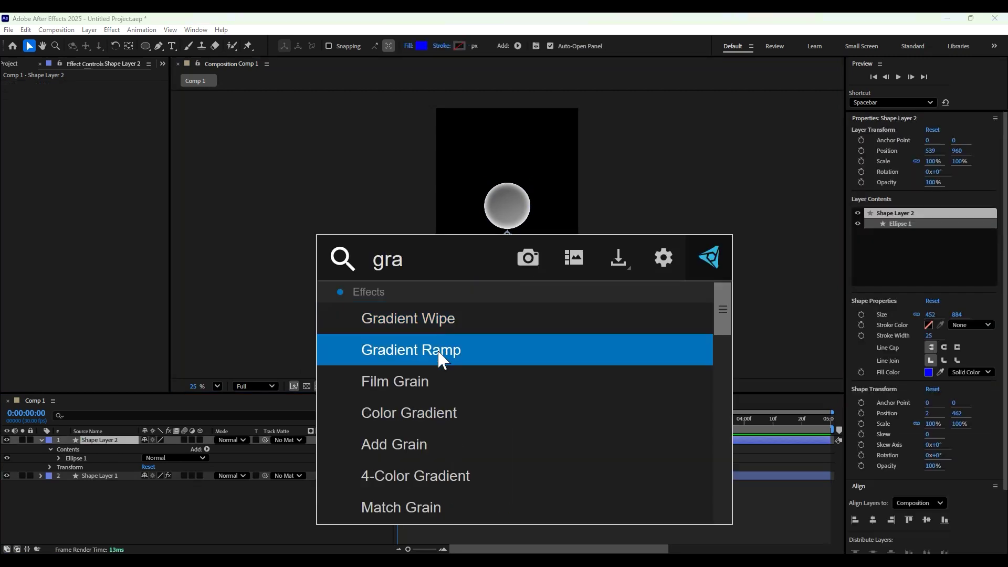
click(439, 350)
drag(507, 360, 507, 244)
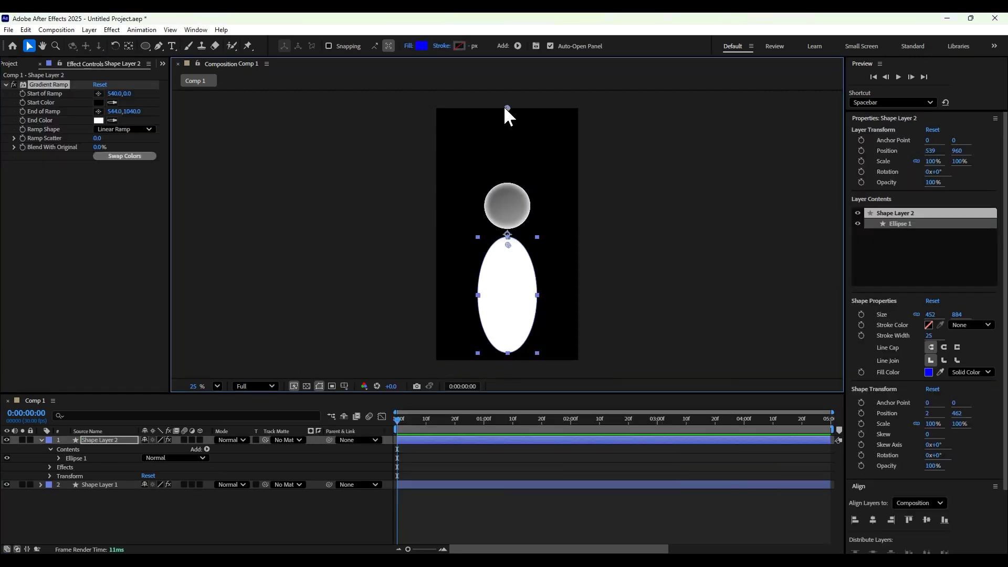
drag(507, 108, 507, 290)
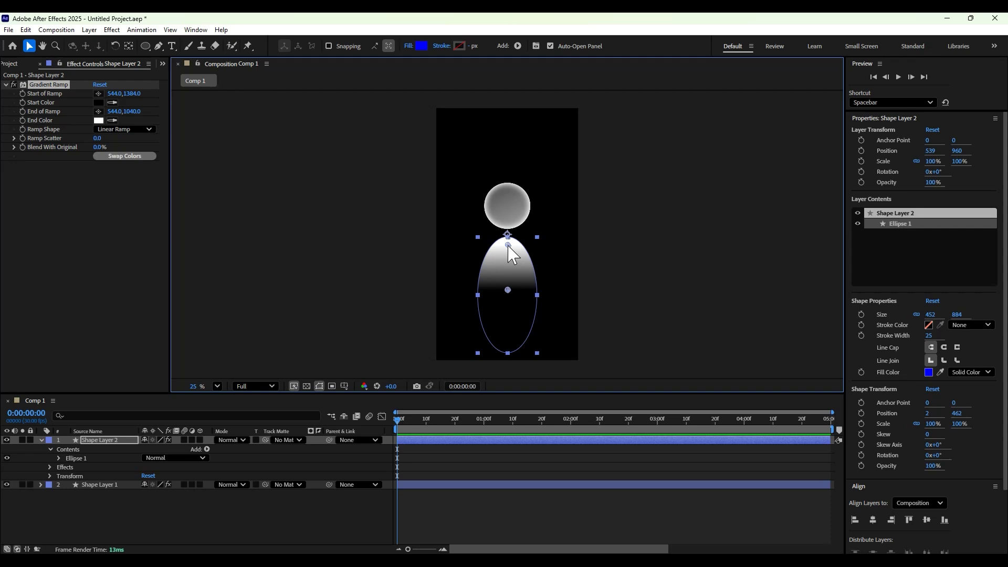
drag(507, 245, 507, 237)
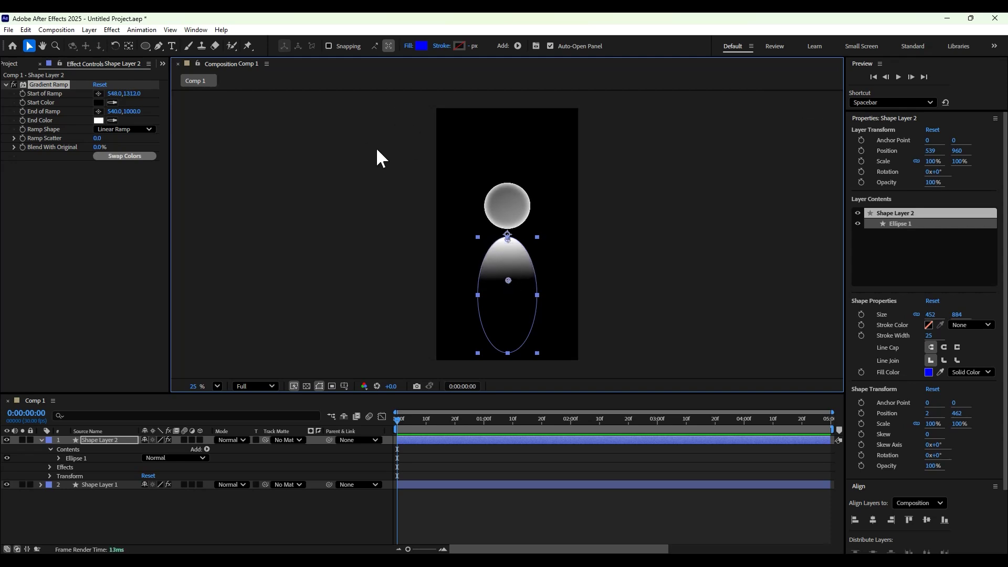
Draw an elliptical mask on the ellipse layer, centre it over the lower part of the body and invert it
click(145, 45)
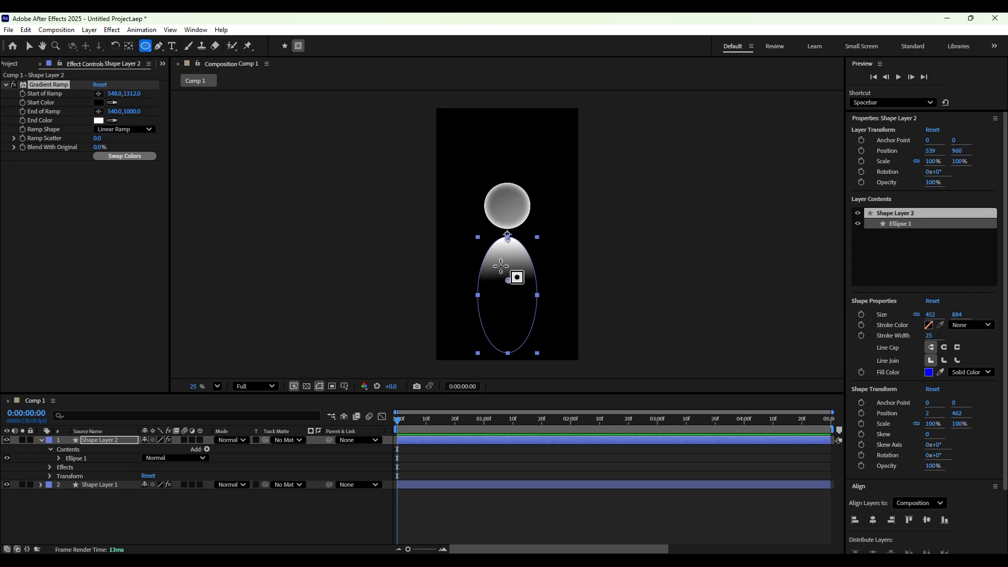
drag(506, 253, 599, 378)
key(v)
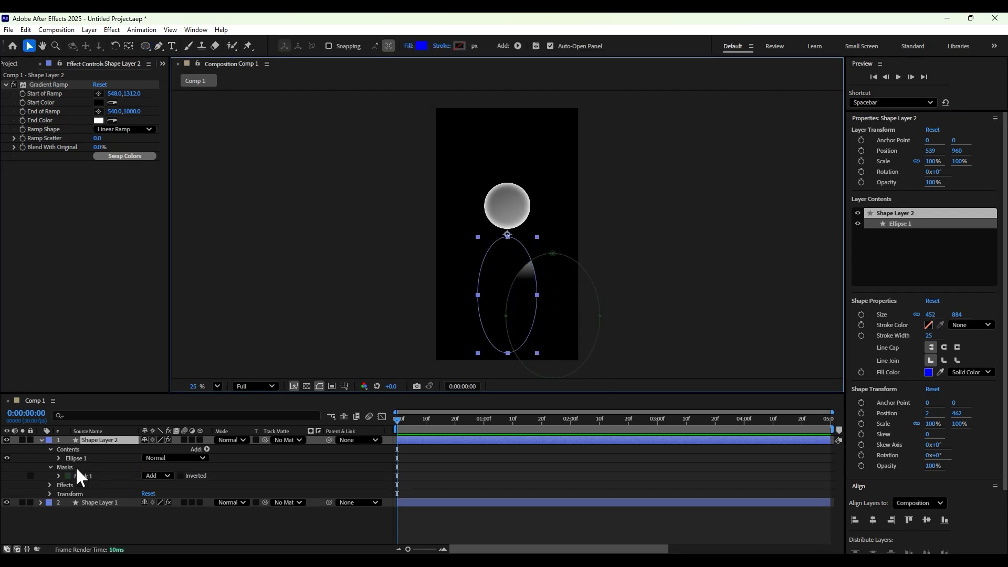
click(79, 475)
drag(565, 256, 526, 261)
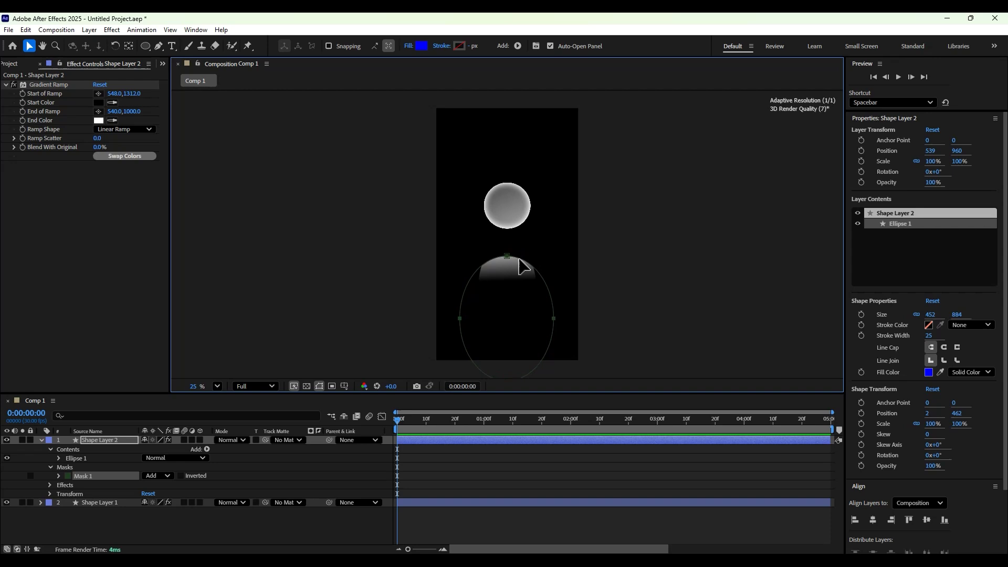
click(181, 475)
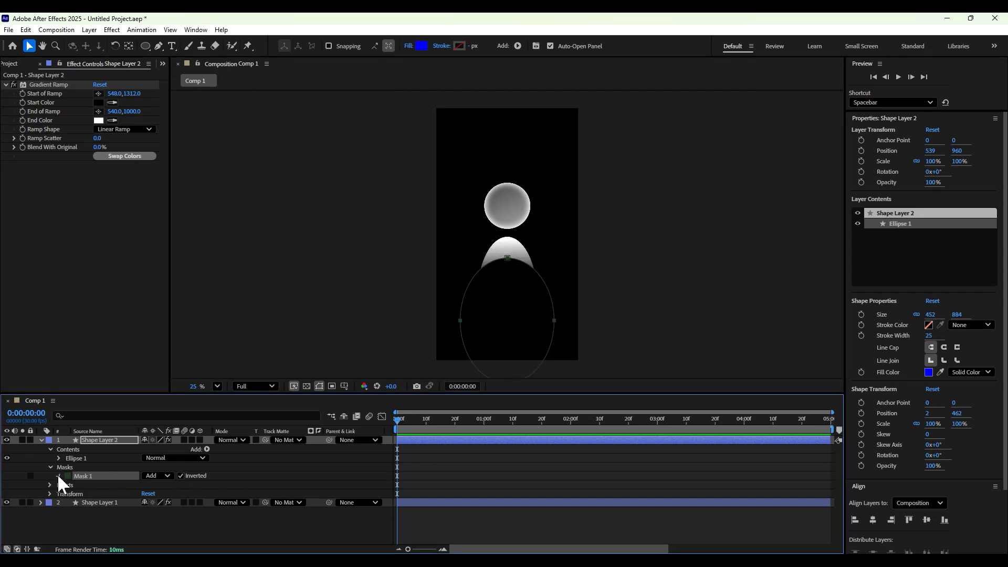
Feather the mask to about 213 pixels and raise its top point slightly
click(59, 476)
drag(149, 493, 300, 493)
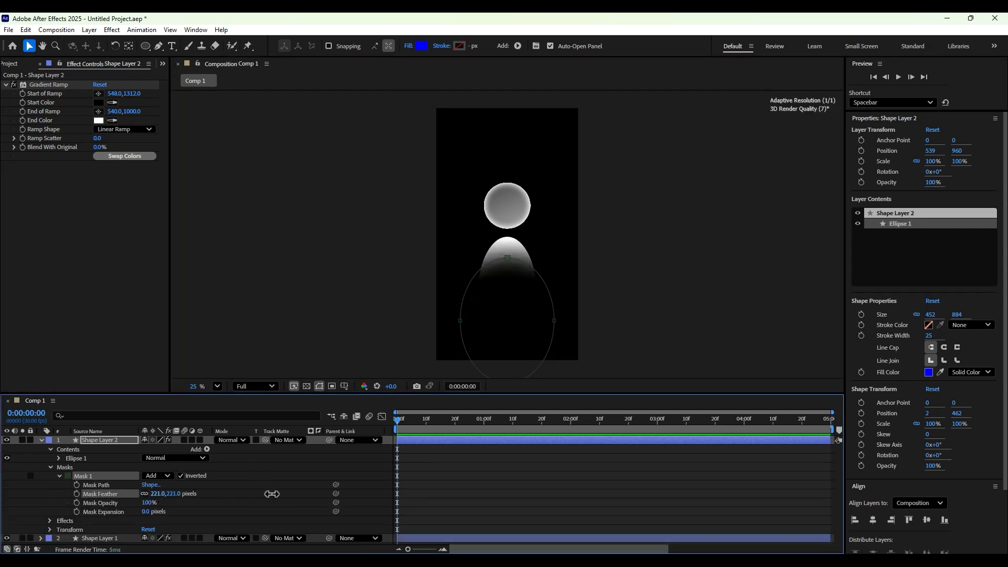
drag(507, 258, 508, 250)
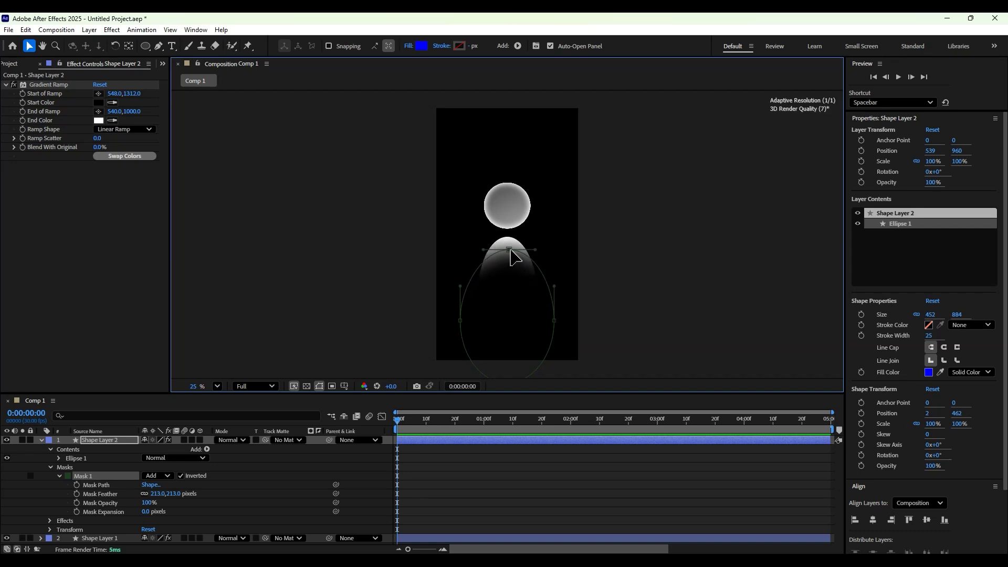
click(614, 250)
Place the ellipse layer beneath the circle layer in the stacking order and rename it Body
click(41, 440)
drag(92, 440, 101, 468)
right_click(98, 449)
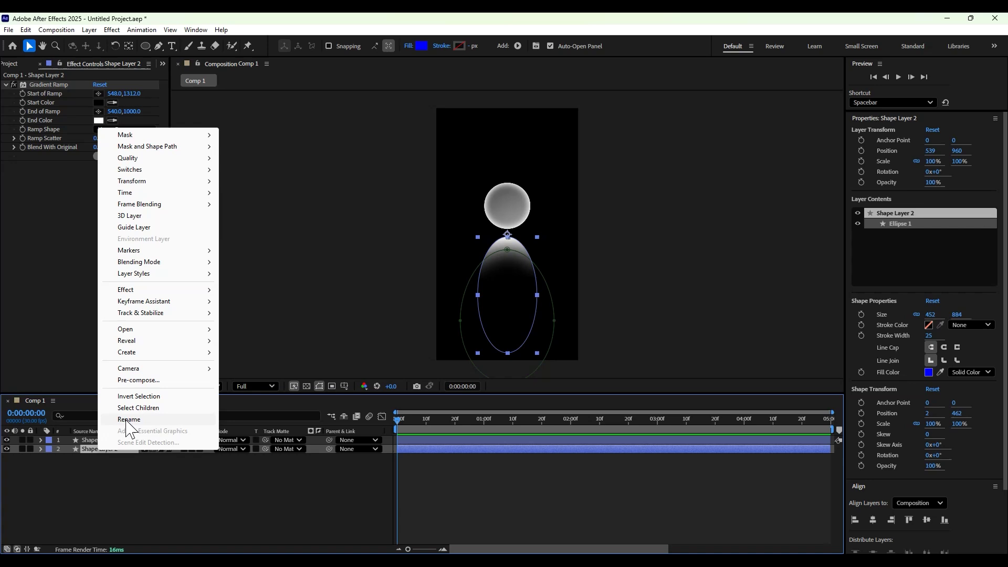
click(128, 419)
text(Body)
key(Return)
Rename the circle's shape layer as Head
right_click(105, 441)
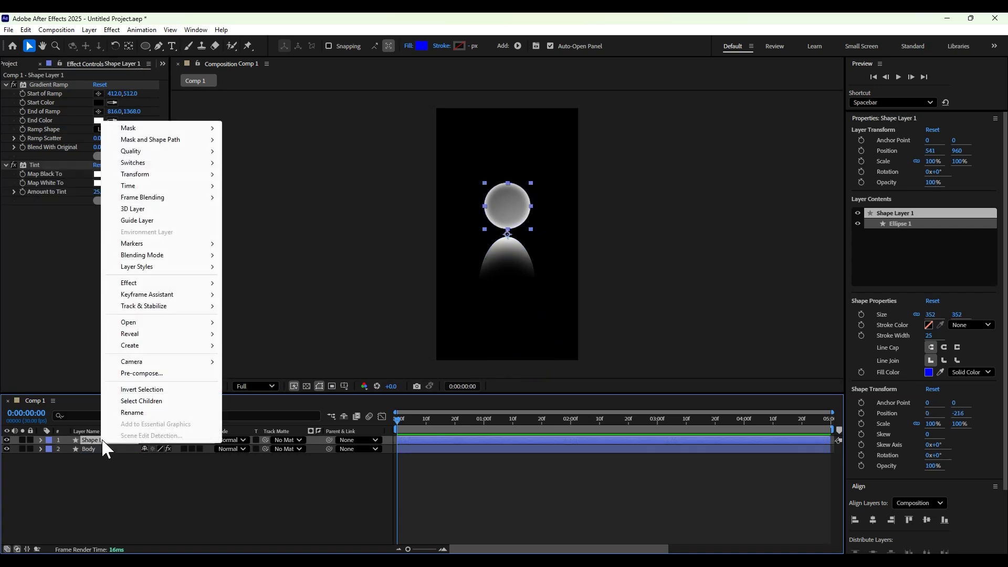
click(133, 414)
text(Head)
key(Return)
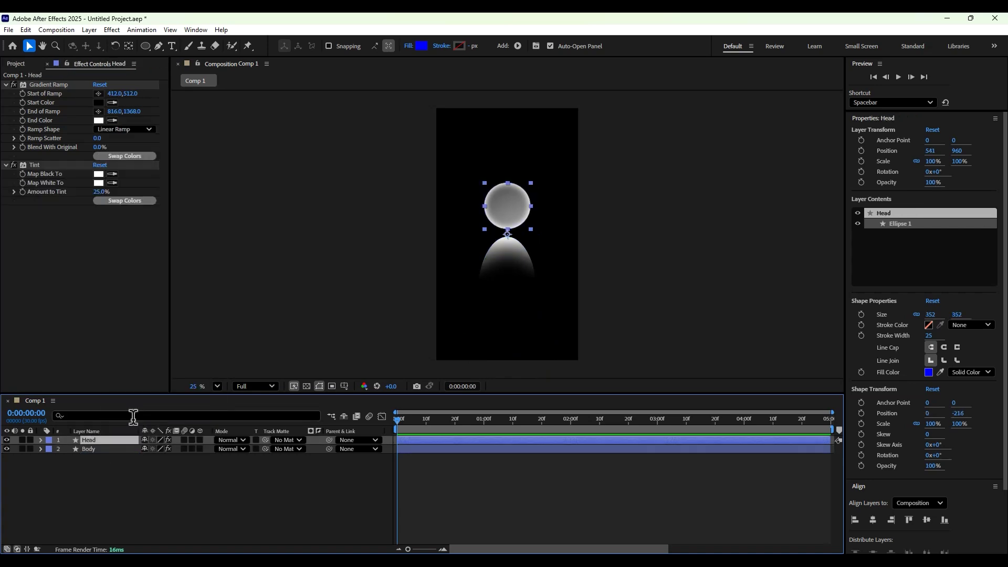
Create a new 1080x1920, 30 fps composition named Glowing Balls
click(130, 458)
key(ctrl+n)
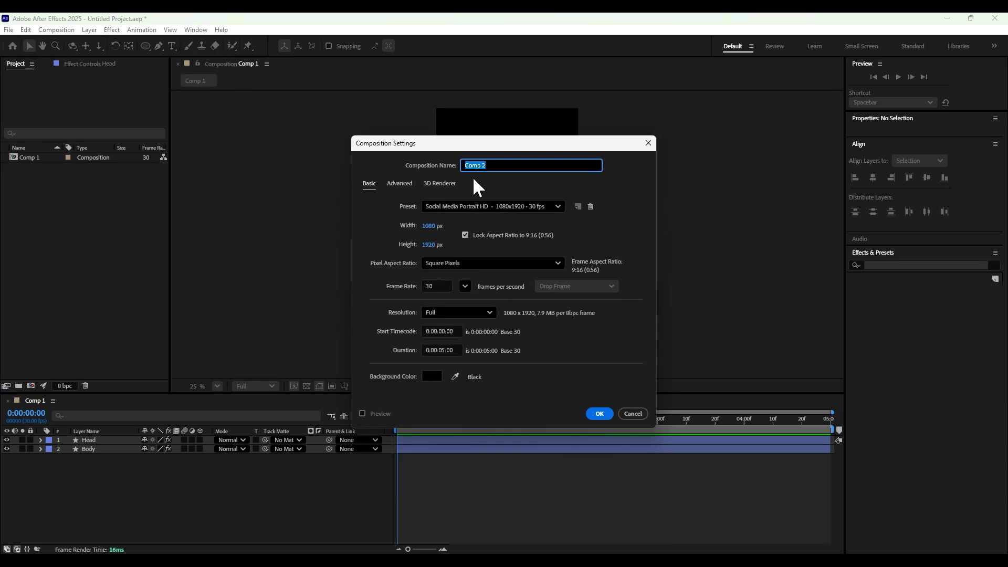
text(Glowing Balls)
key(Return)
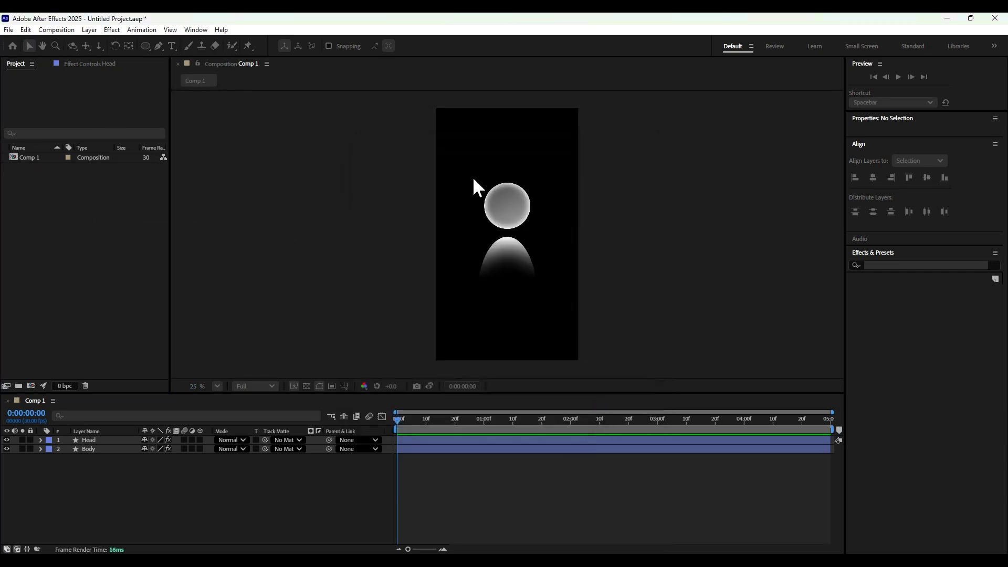
Draw a blue circle about 100 pixels across, slightly above and left of the composition's centre
key(q)
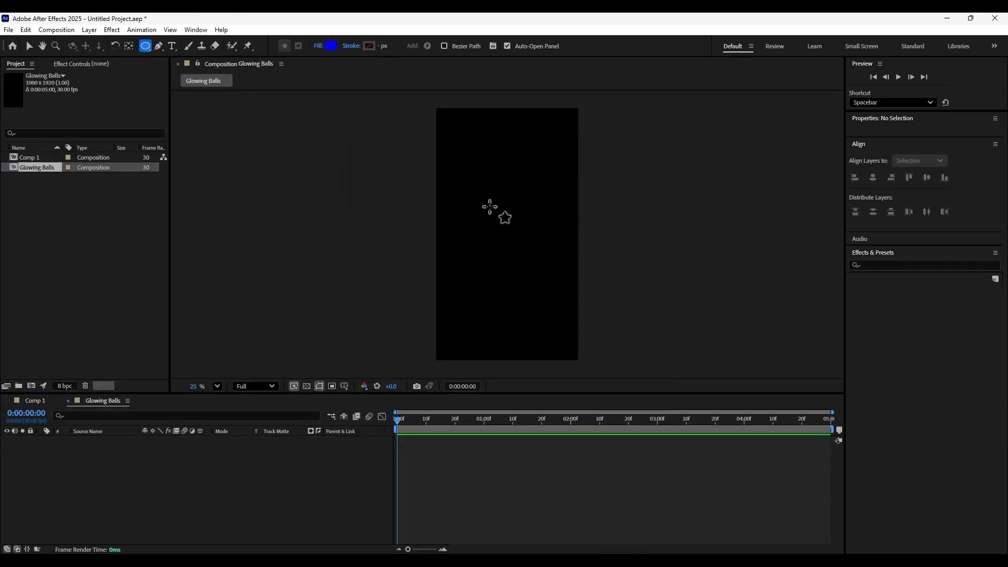
drag(485, 203, 498, 215)
key(v)
Add the expression wiggle(1,70) to the blue circle layer's Position
click(104, 442)
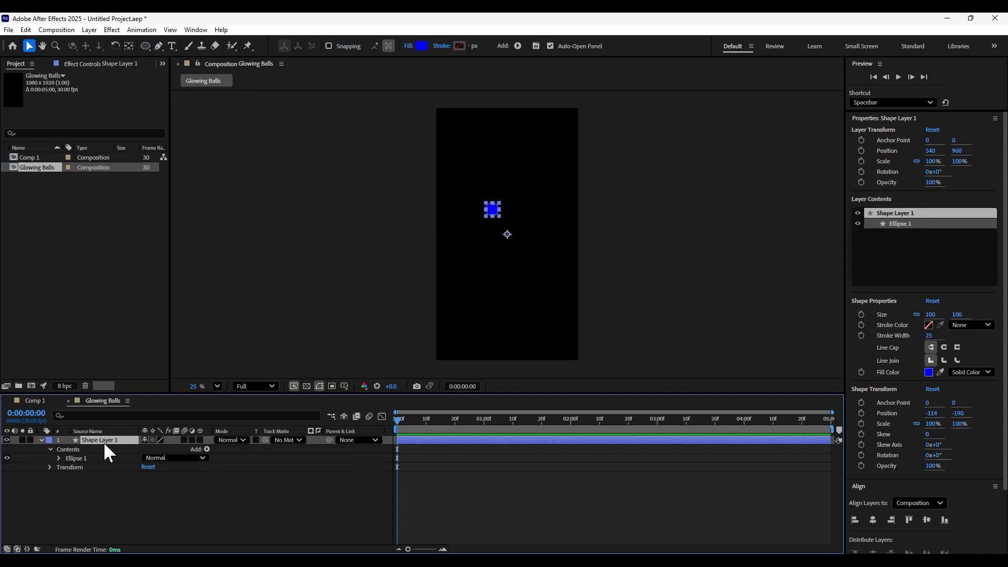
key(p)
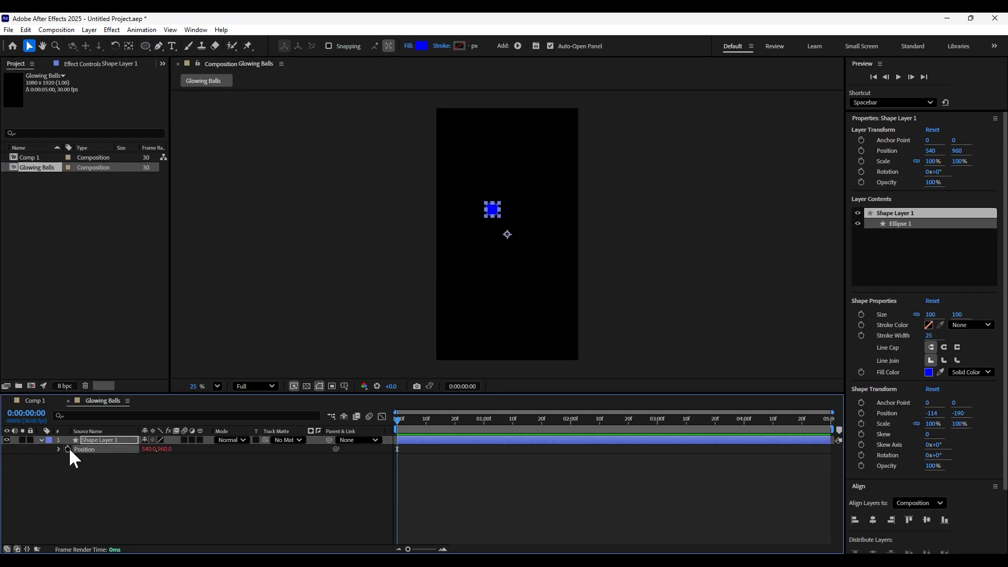
alt+click(67, 449)
text(wiggle())
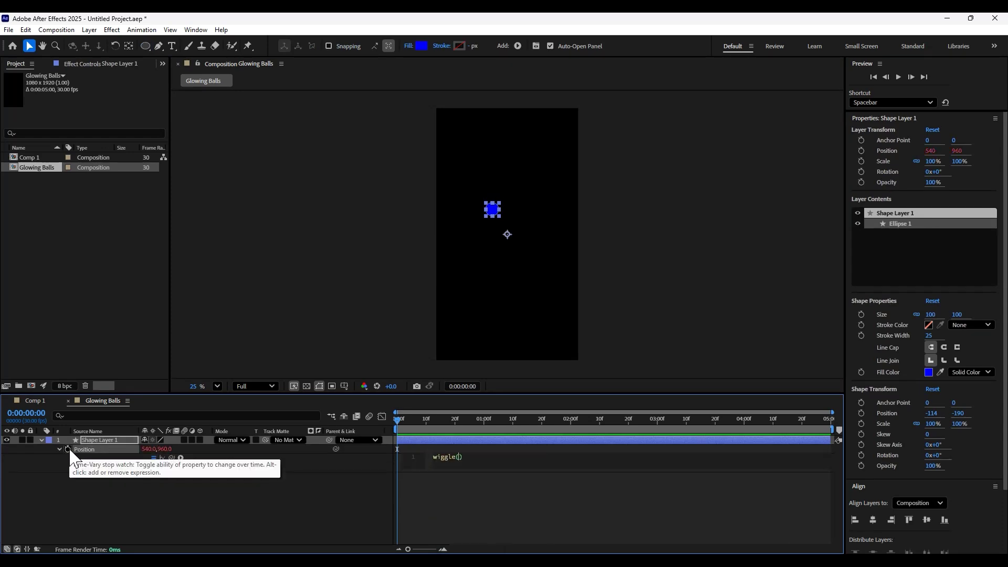
text(1,70)
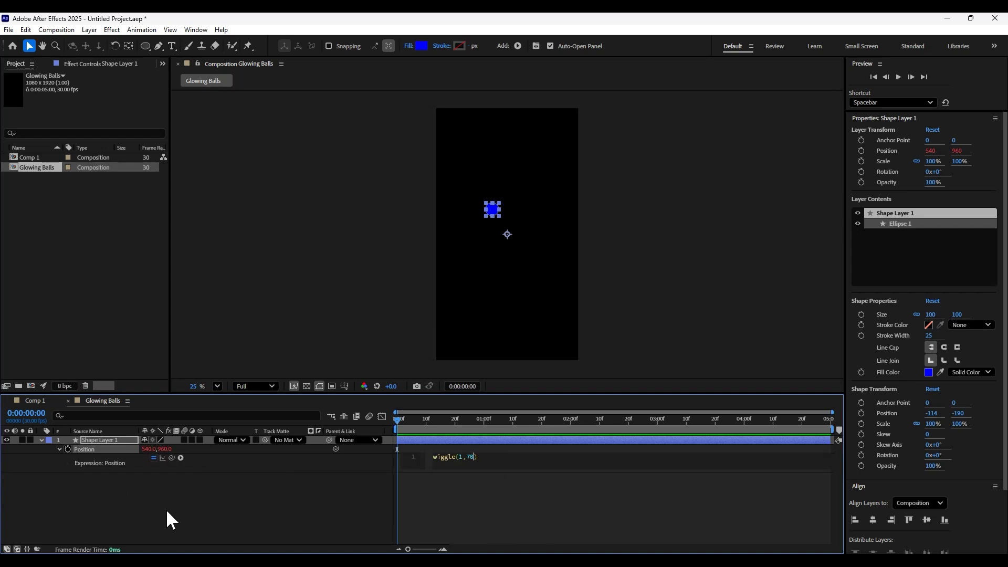
click(166, 509)
Apply Glow to the blue circle with threshold 50.6%, radius 127 and intensity 3.5, and duplicate the effect
click(115, 439)
key(ctrl+space)
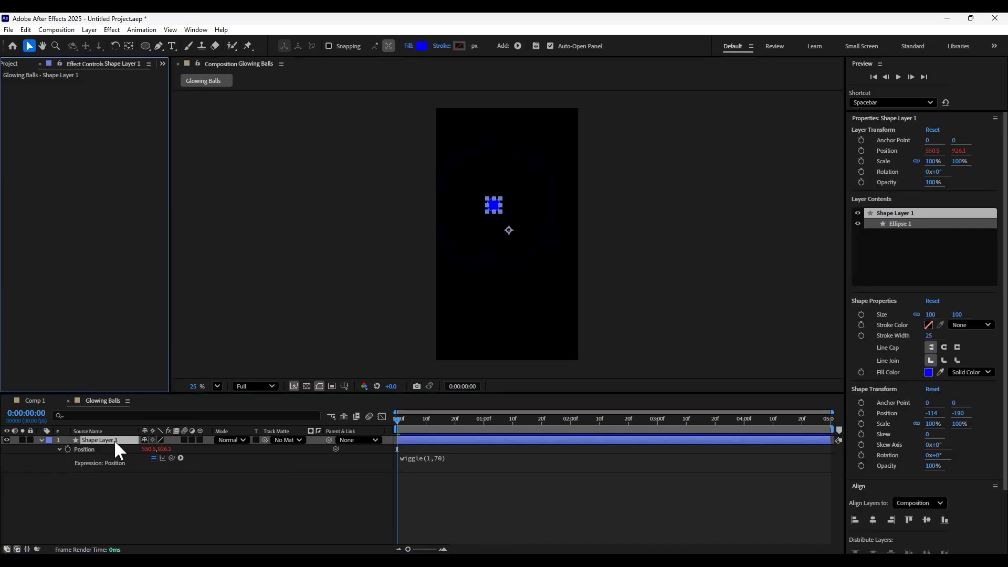
text(glow)
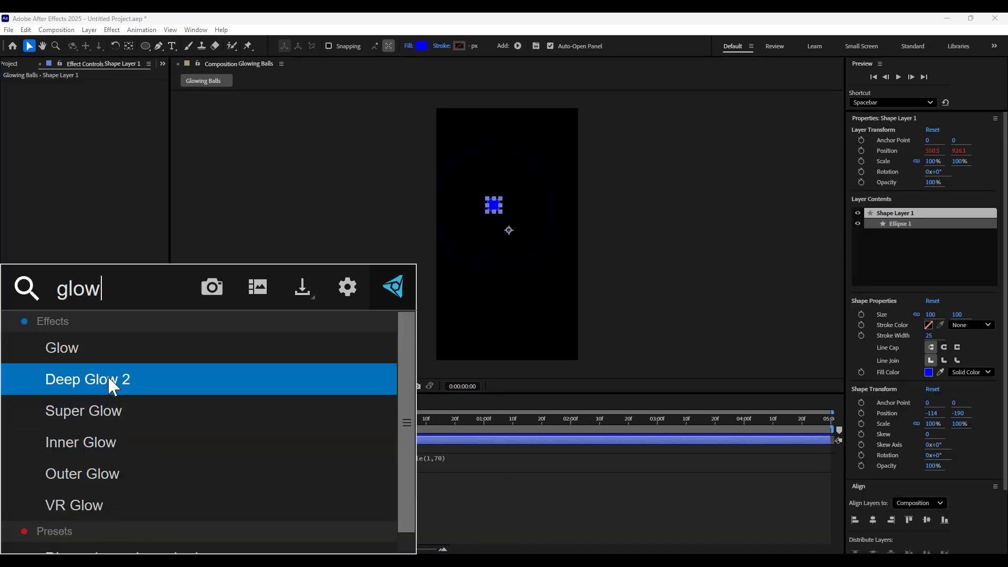
click(115, 359)
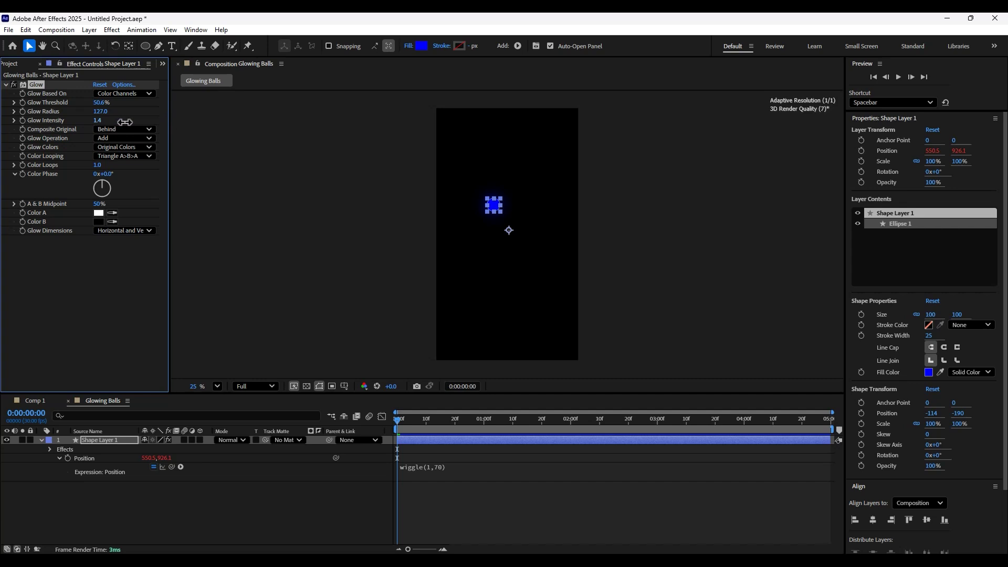
click(347, 200)
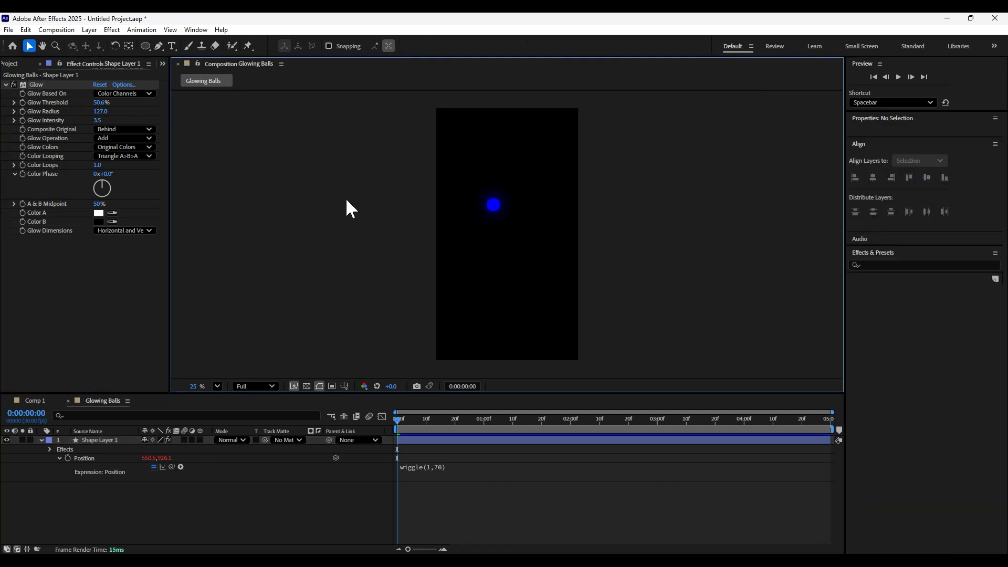
click(34, 83)
key(ctrl+d)
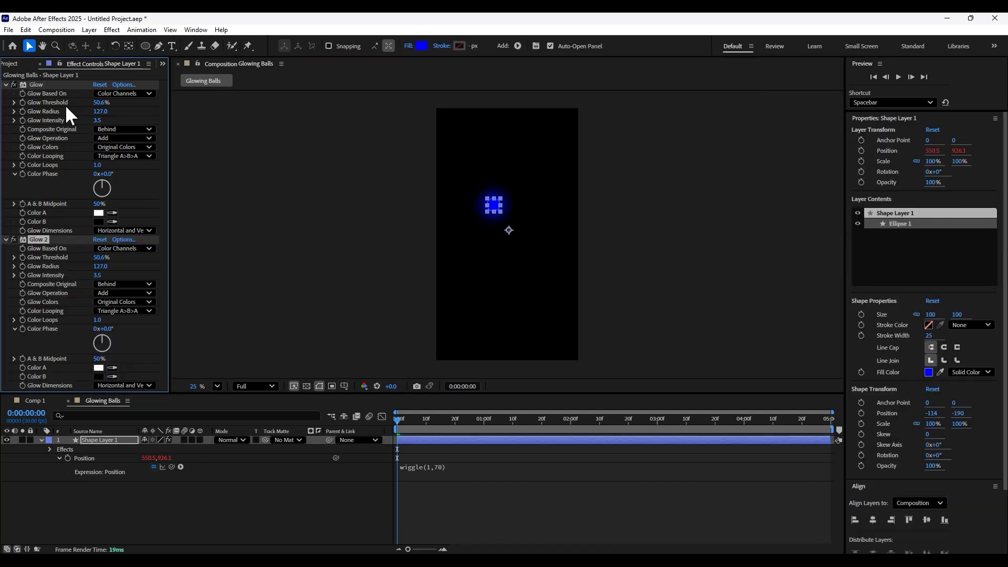
Duplicate the glowing blue circle layer four times
click(105, 440)
key(ctrl+d)
key(ctrl+d)
key(ctrl+d)
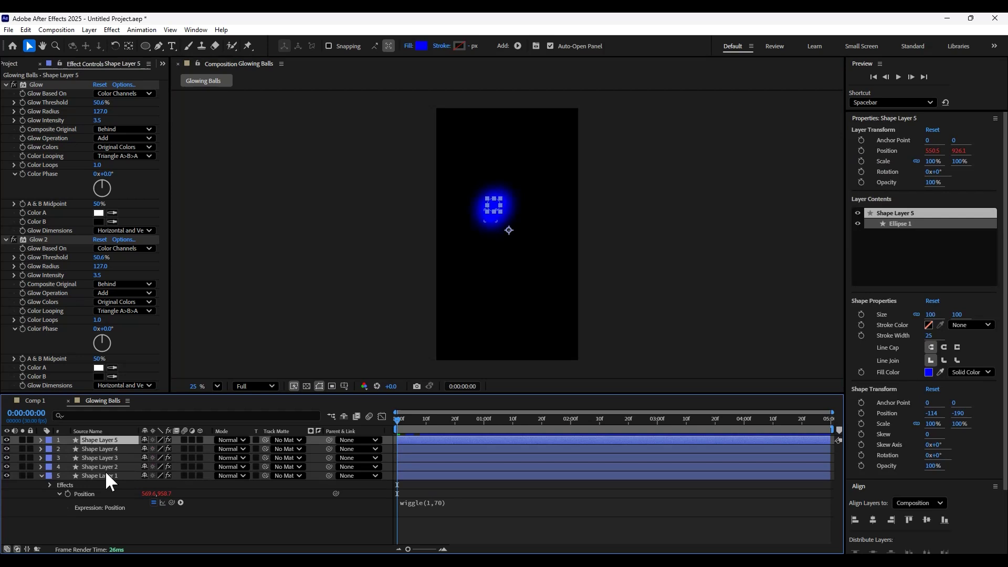
Move the Shape Layer 2 ball to the lower right of the cluster and change its fill to green
click(108, 465)
drag(493, 213, 509, 213)
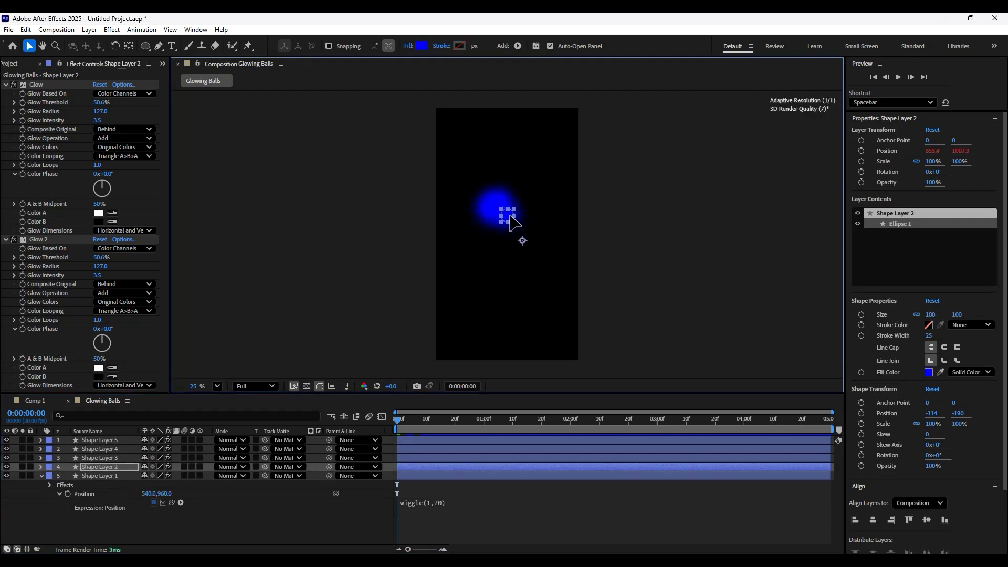
click(421, 46)
click(530, 310)
click(531, 315)
drag(515, 268, 563, 285)
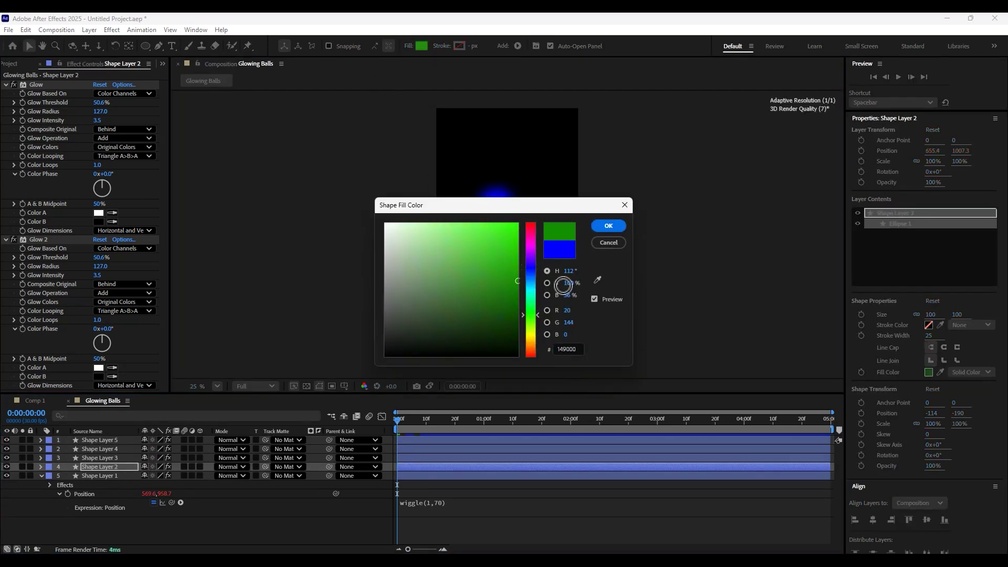
click(607, 226)
Move the Shape Layer 5 ball to the right side of the cluster and change its fill to red
drag(493, 219, 521, 210)
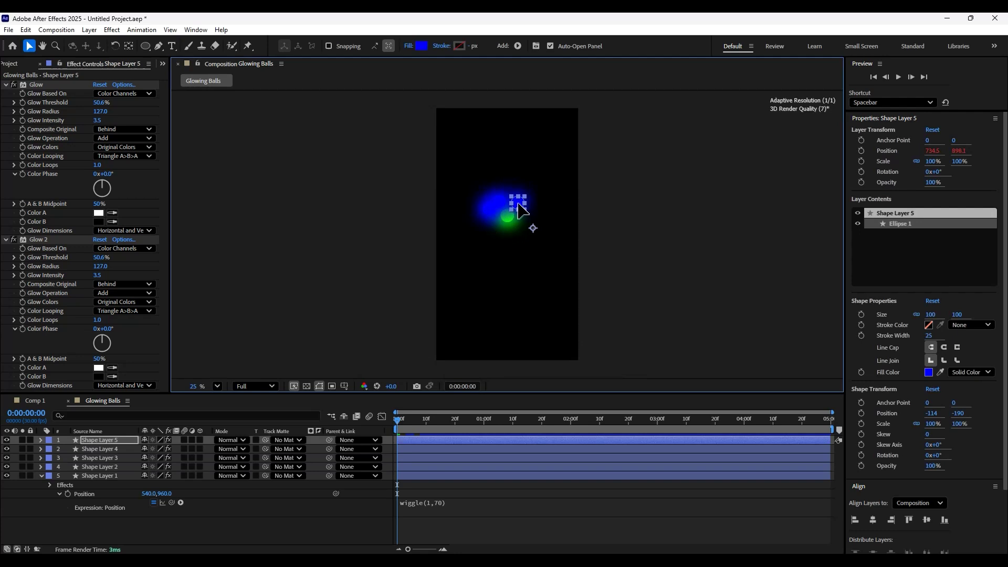
click(421, 45)
click(530, 225)
click(608, 226)
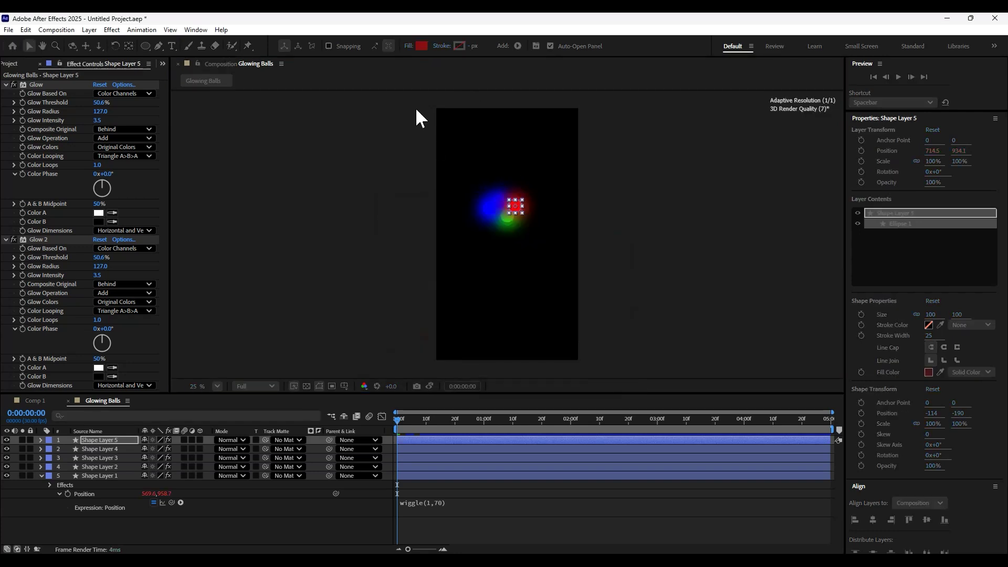
Move the Shape Layer 3 ball to the lower left of the cluster and fill it with magenta E400FF
click(116, 449)
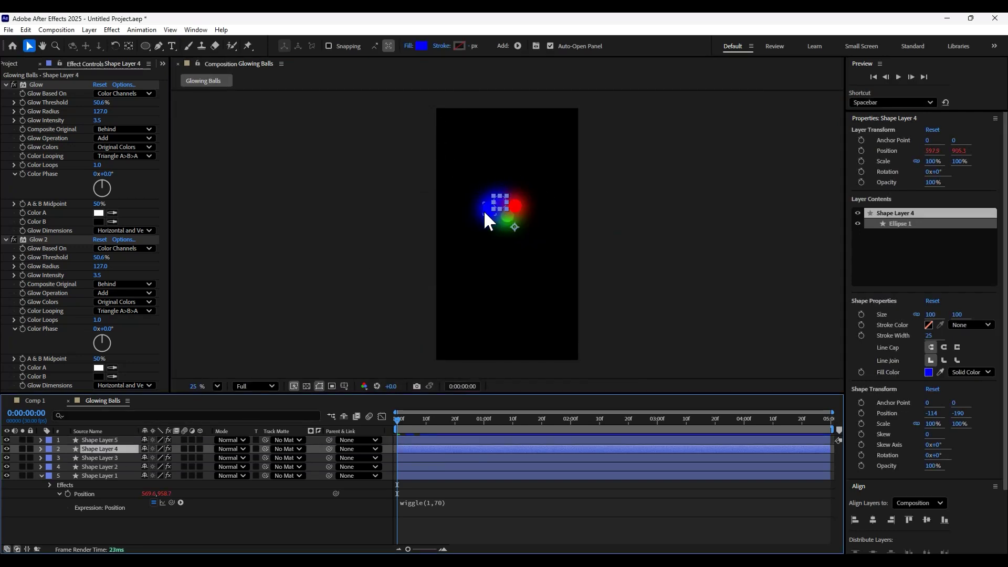
drag(484, 213, 491, 219)
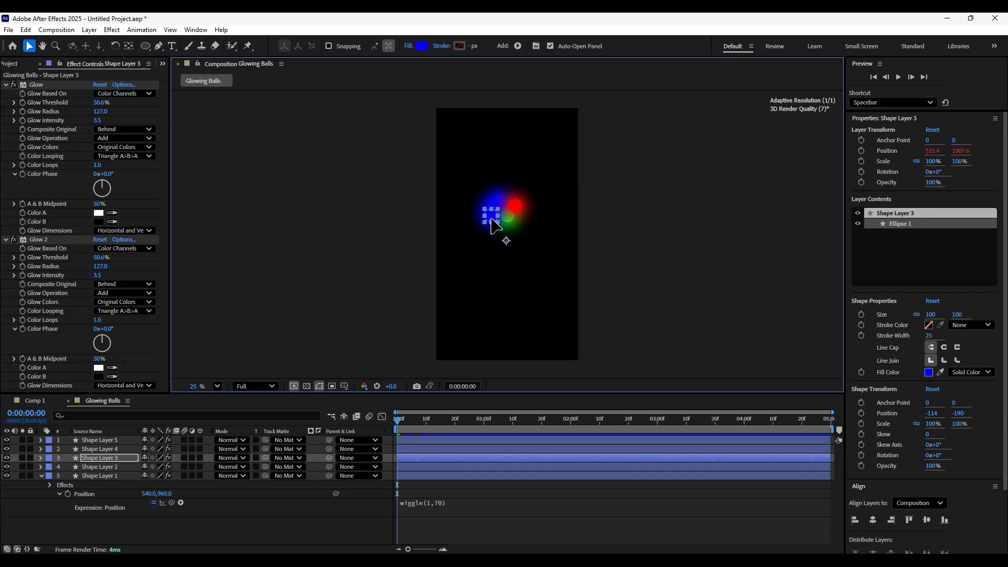
click(422, 46)
click(531, 247)
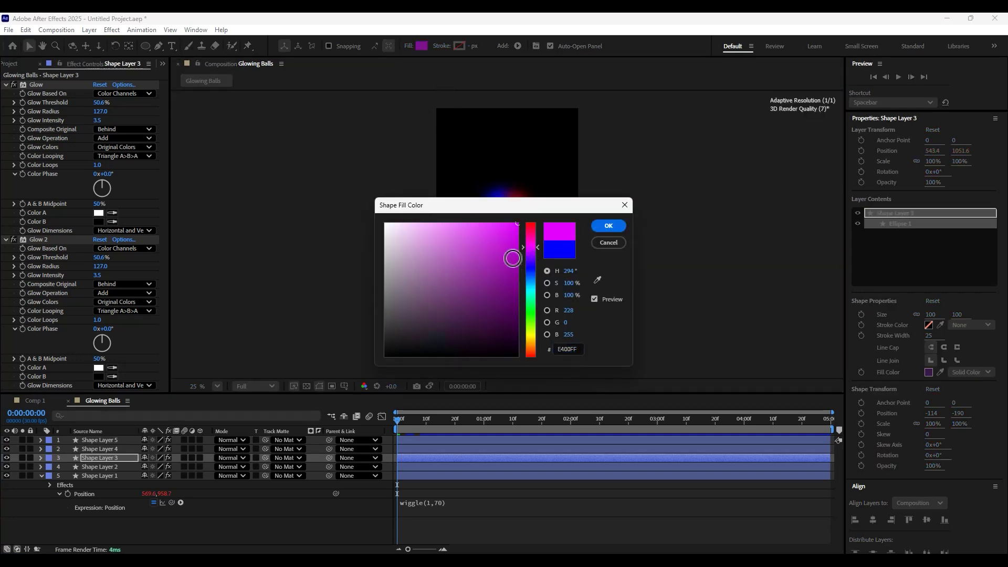
click(598, 227)
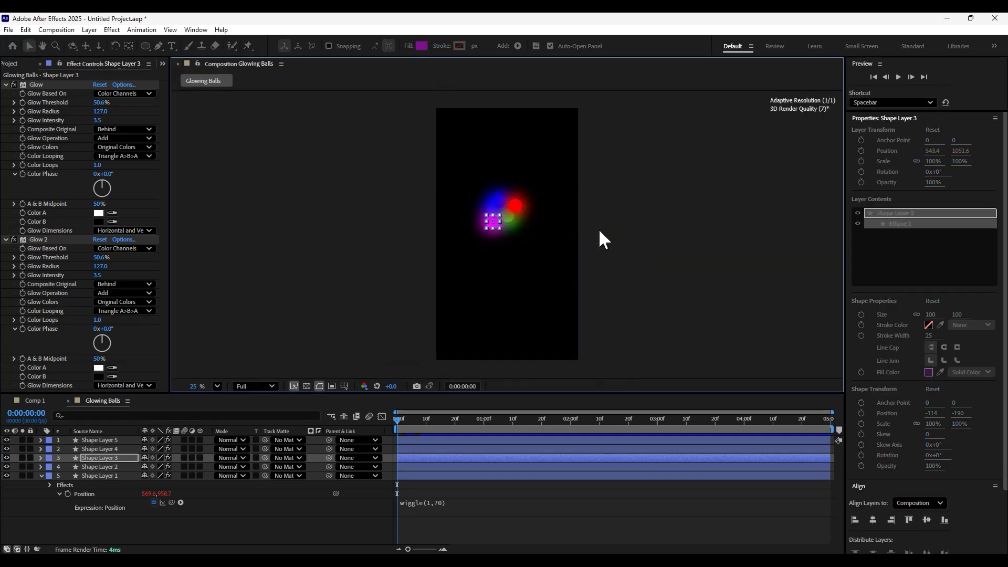
Move the Shape Layer 4 ball to the top of the cluster, fill it yellow and preview the wiggling balls
click(497, 197)
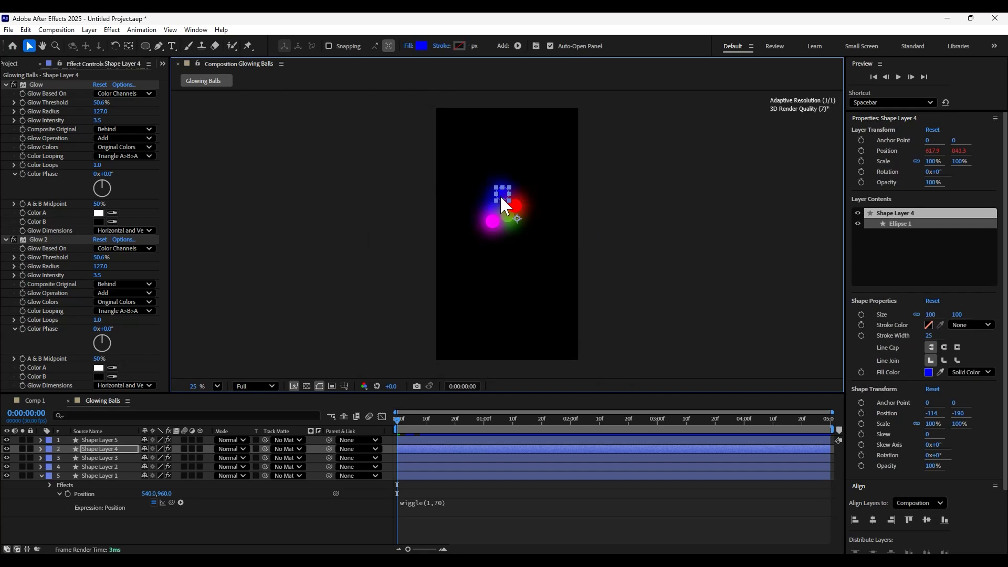
click(422, 46)
click(531, 341)
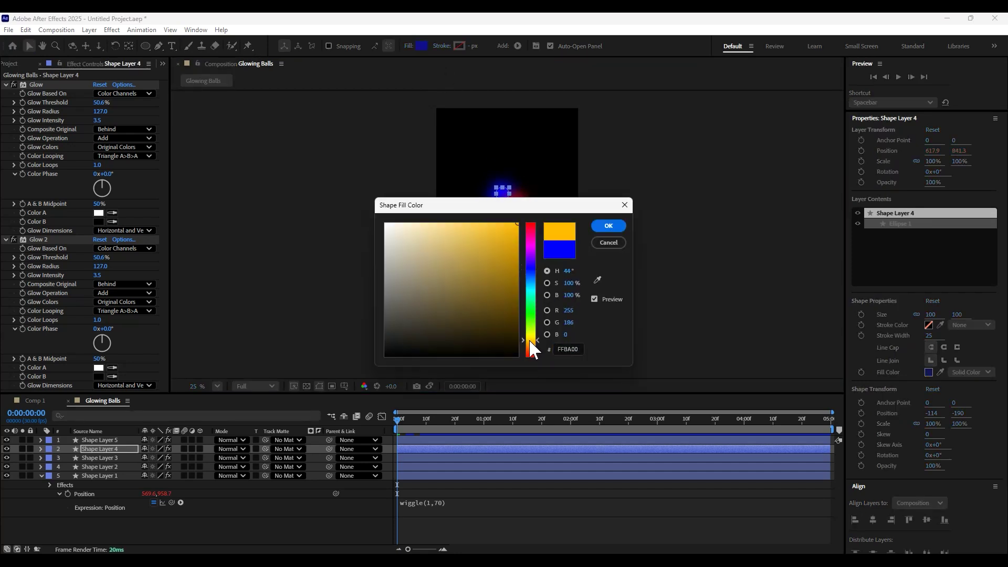
click(598, 226)
click(633, 327)
key(space)
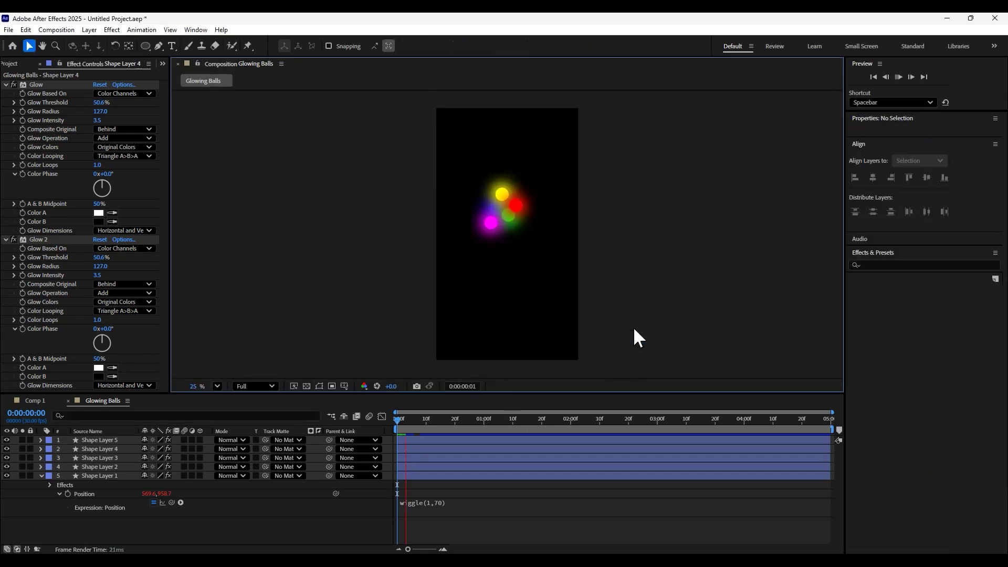
key(space)
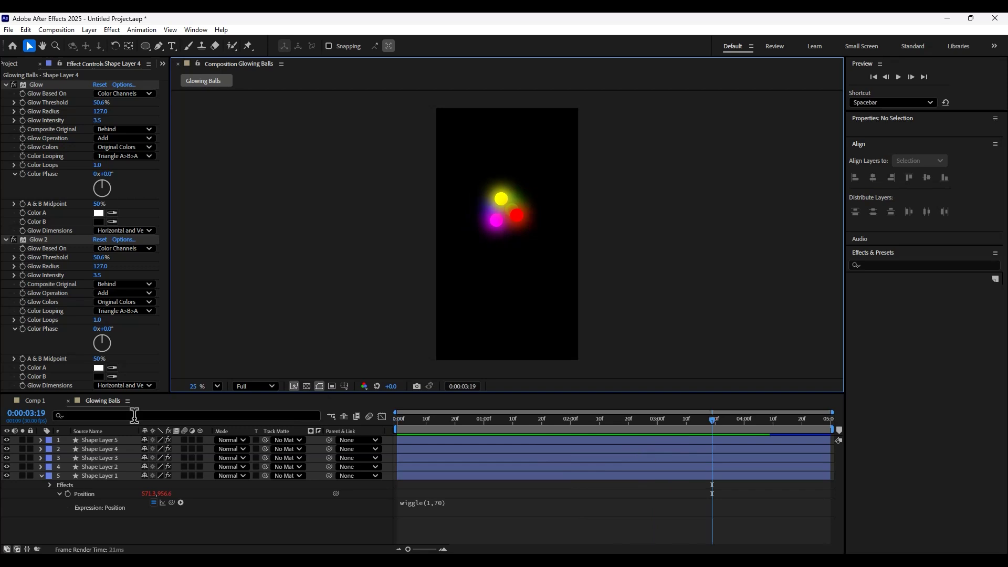
Add Glowing Balls above Head in Comp 1, position it at 577, 937 and use Head as its track matte
click(52, 401)
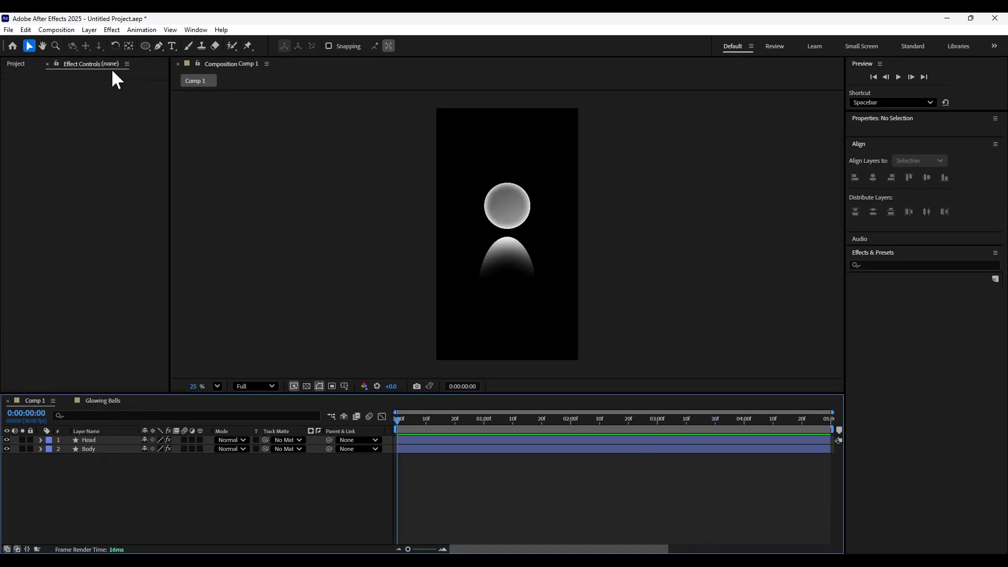
click(16, 64)
drag(37, 167, 160, 450)
key(p)
drag(94, 459, 92, 459)
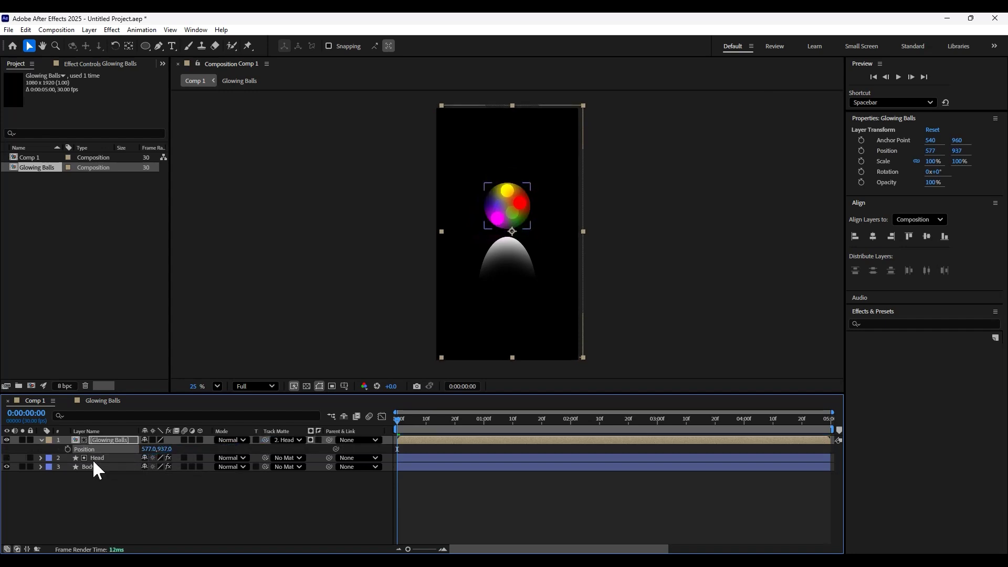
key(space)
Apply Fast Box Blur to the Glowing Balls layer with a blur radius of 30 and repeated edge pixels
click(101, 440)
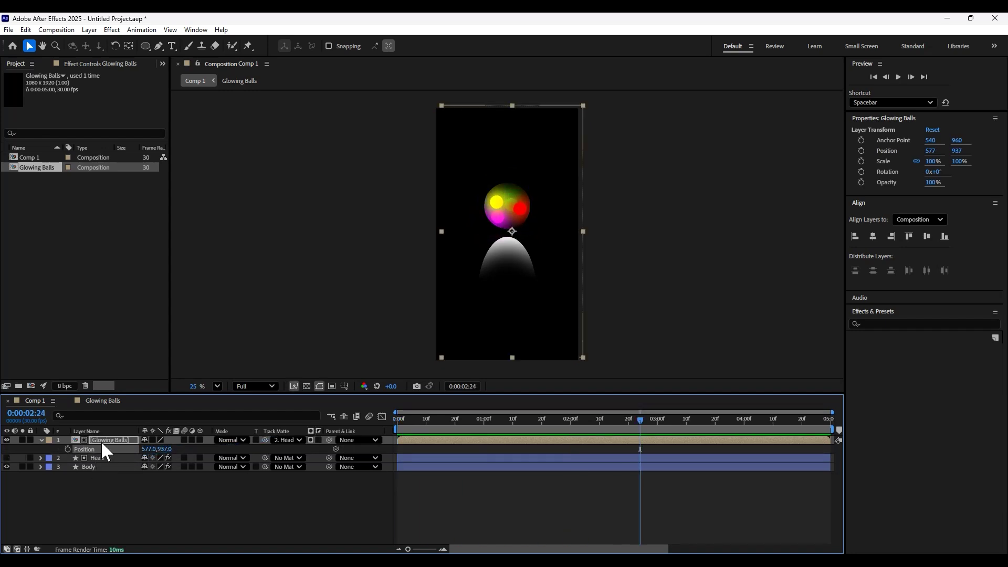
key(ctrl+space)
text(fas)
key(Return)
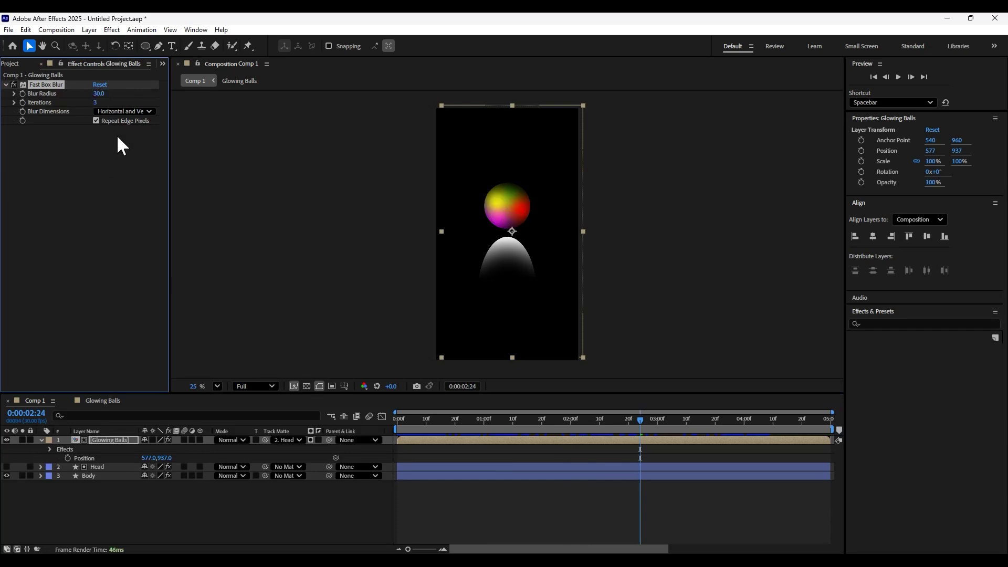
Turn the hidden Head layer's visibility back on and preview the blurred balls inside the head
key(space)
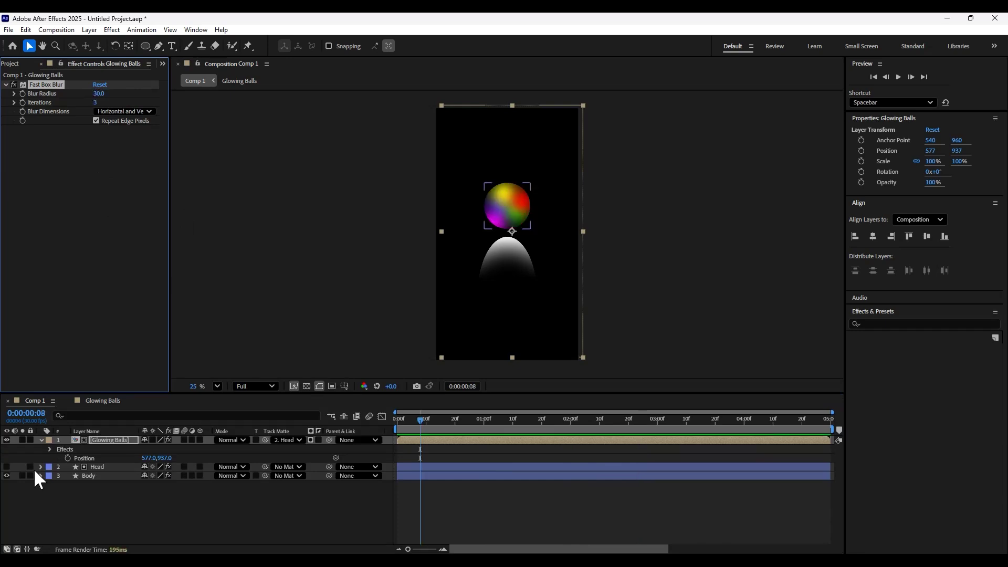
click(7, 467)
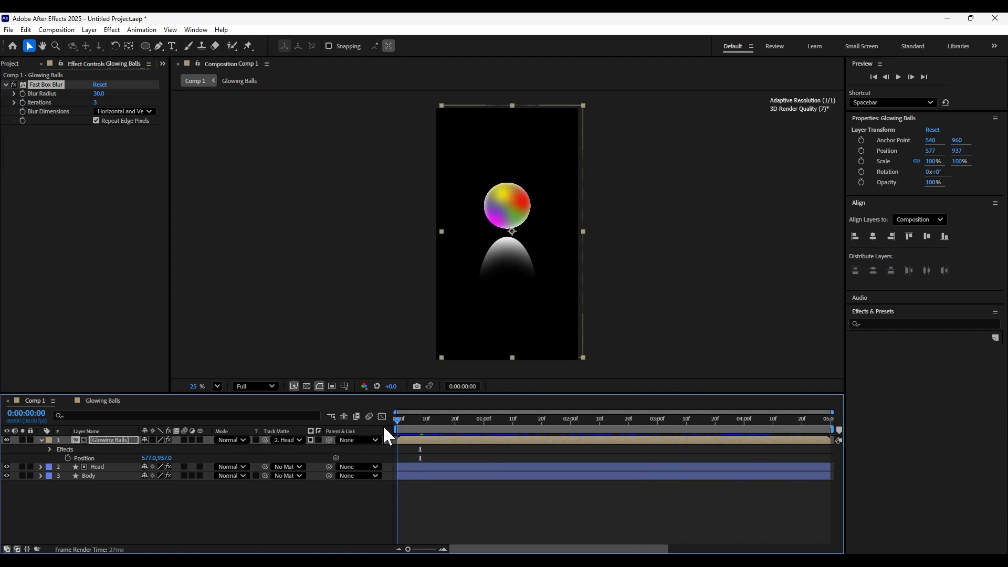
click(471, 444)
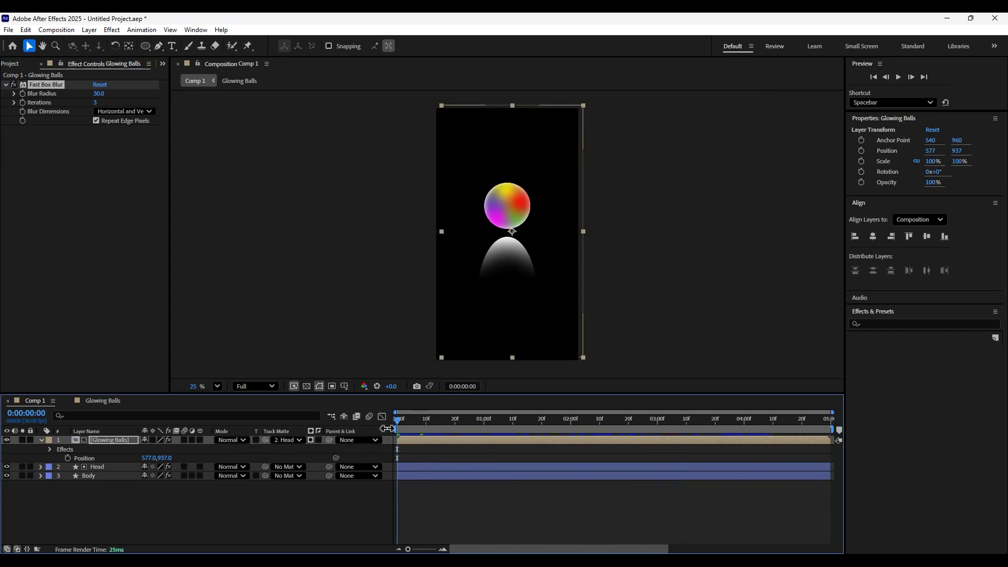
Preview the blurred balls inside the head and set the Glowing Balls blur radius to 10
key(space)
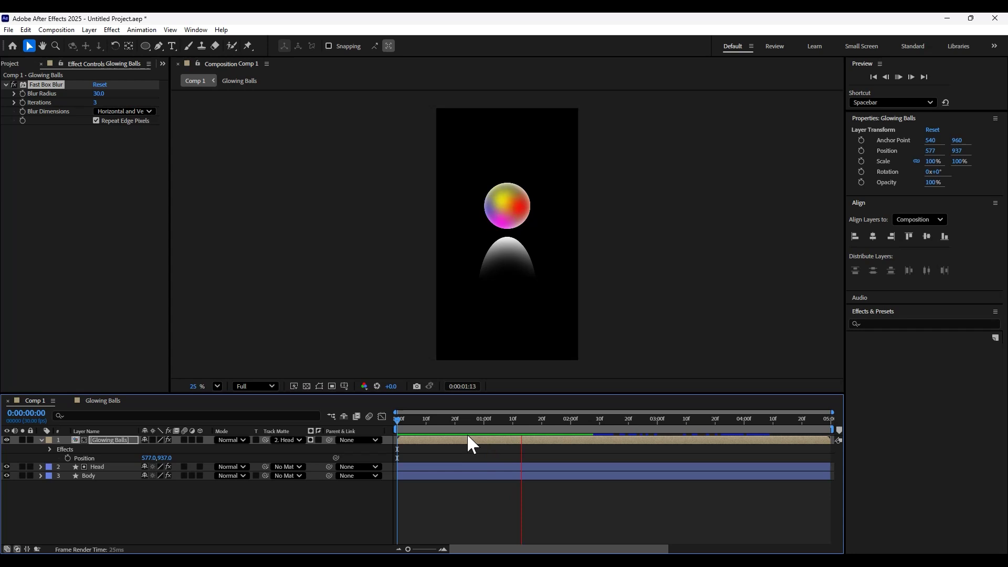
key(space)
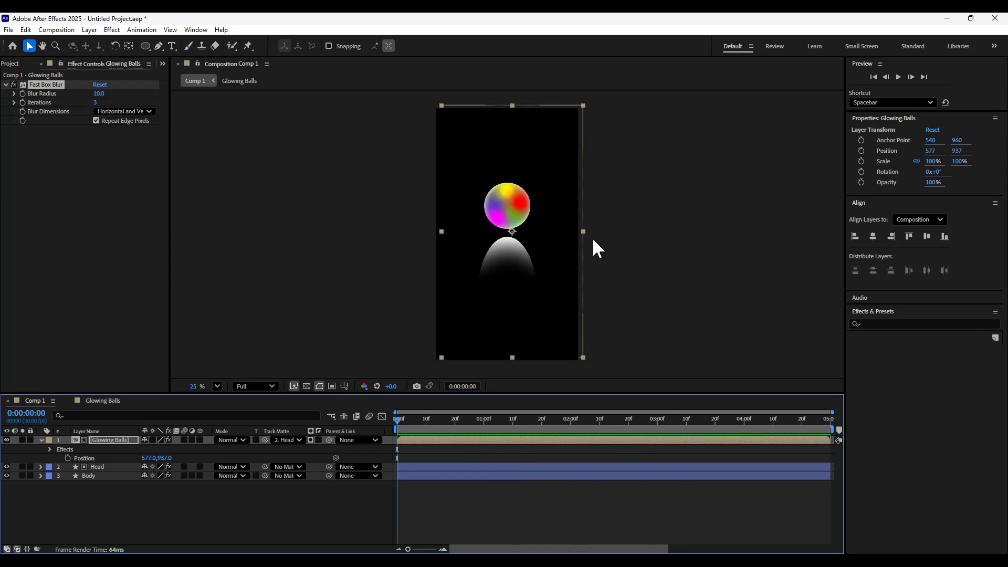
Draw a narrow rounded rectangle about 16 by 81 px on the head as the left eye
scroll(594, 241, up, 2)
click(213, 188)
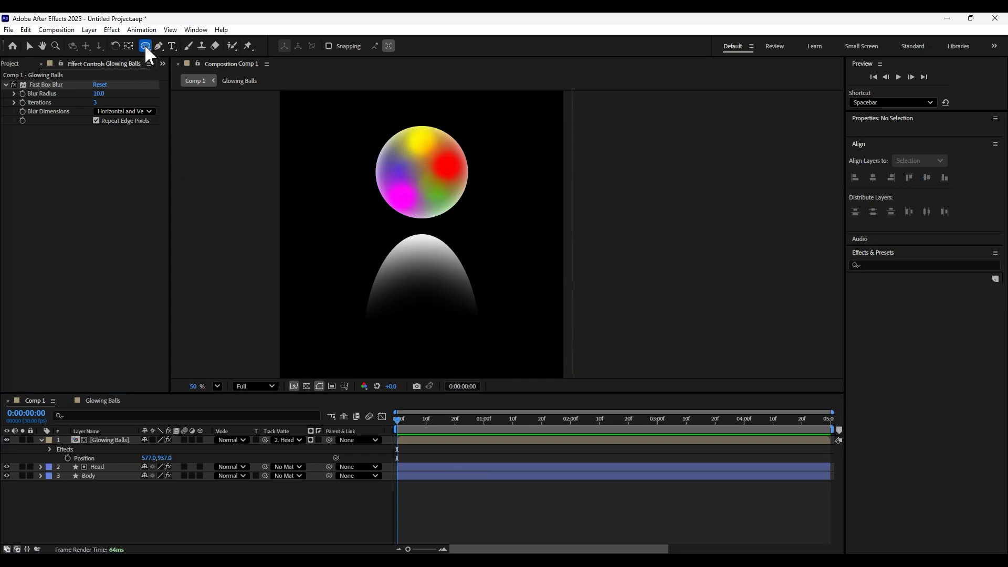
drag(146, 45, 187, 57)
scroll(404, 168, up, 2)
drag(398, 147, 411, 185)
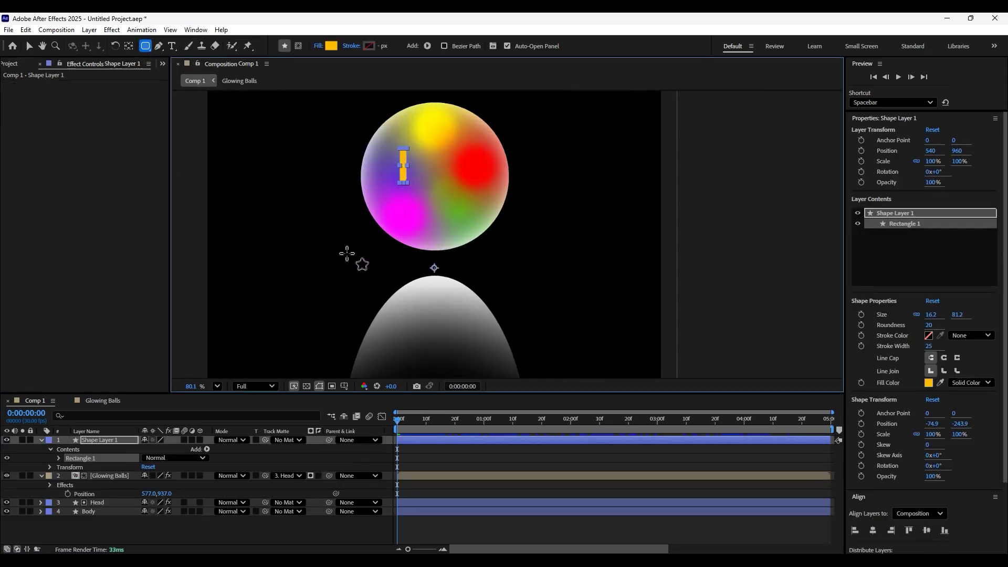
click(346, 254)
Duplicate the eye layer and set the copy's position to 637, 960 to form the right eye
click(110, 440)
key(ctrl+d)
key(p)
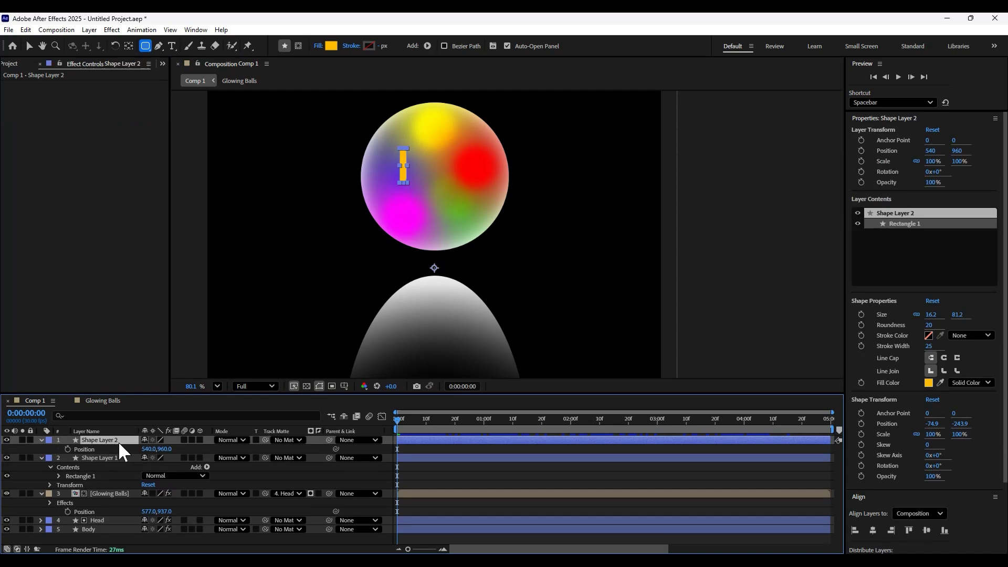
drag(149, 449, 200, 452)
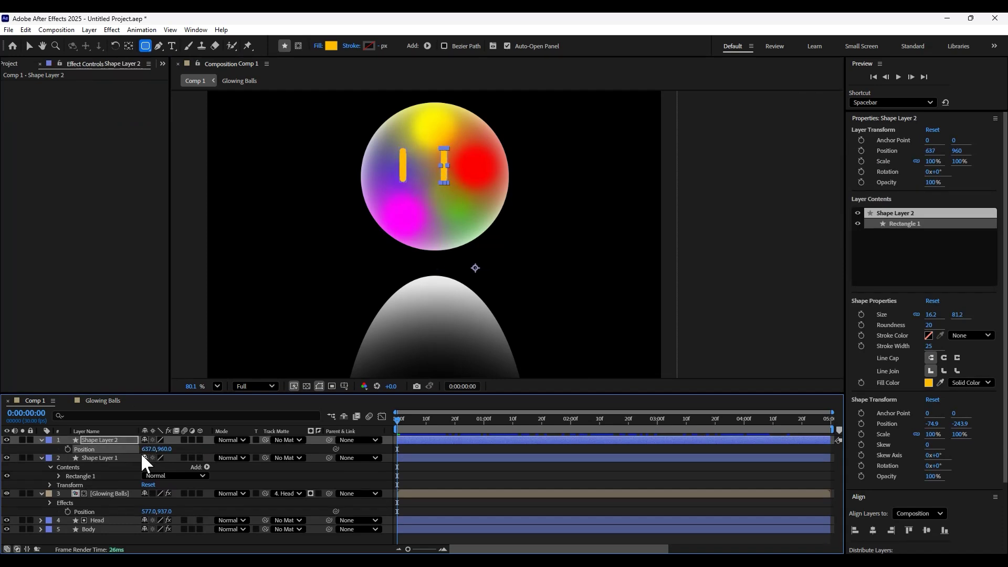
Apply Gradient Ramp to the left eye, Shape Layer 1, and copy the effect onto the right eye, Shape Layer 2
click(118, 457)
key(ctrl+space)
text(ghr)
key(BackSpace)
key(BackSpace)
text(ra)
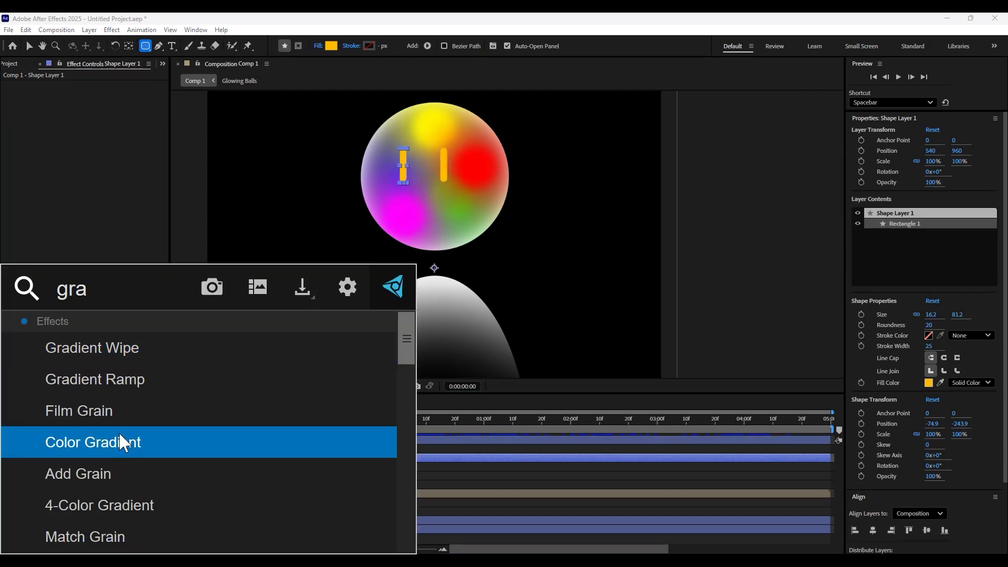
click(119, 379)
key(ctrl+c)
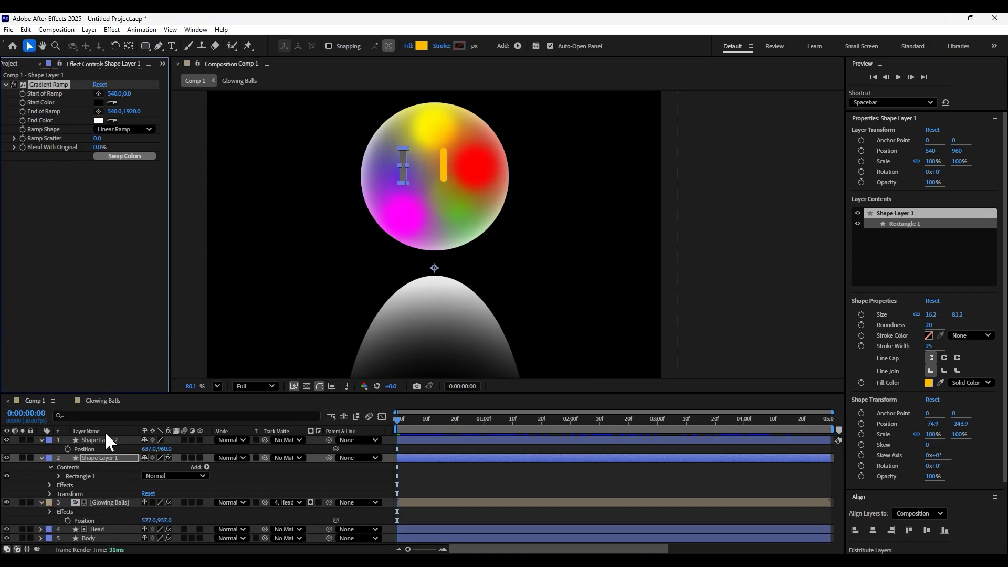
click(108, 437)
key(ctrl+v)
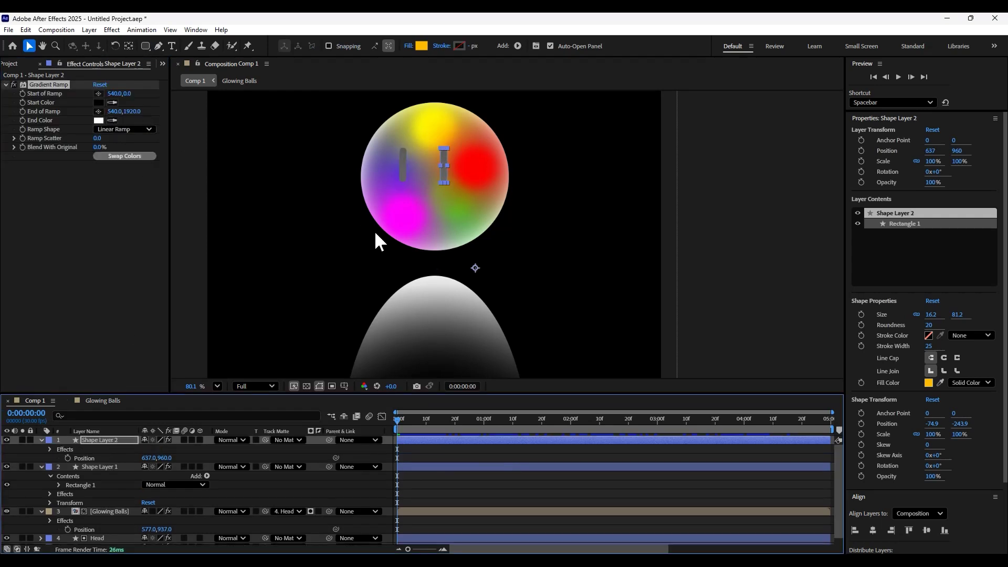
Place the right eye's gradient start at about 556, 645 just above it and its end at about 576, 791 below it
scroll(452, 196, down, 6)
drag(455, 113, 462, 169)
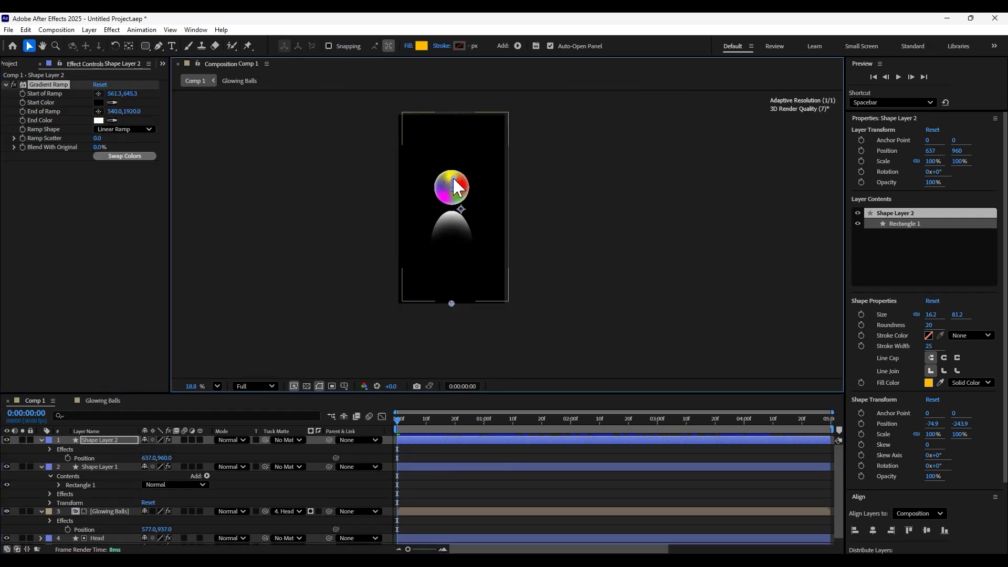
scroll(458, 198, up, 6)
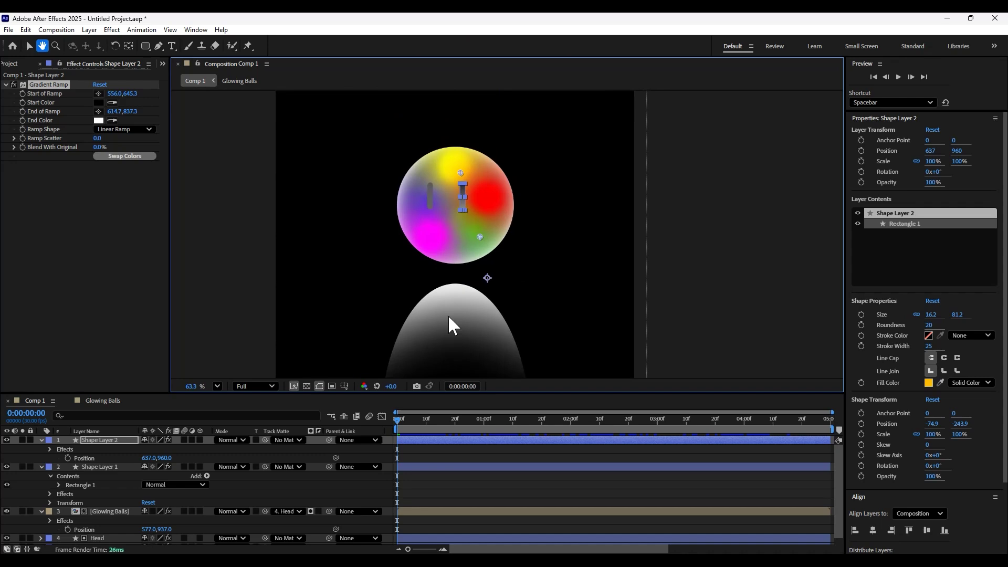
drag(496, 243, 496, 231)
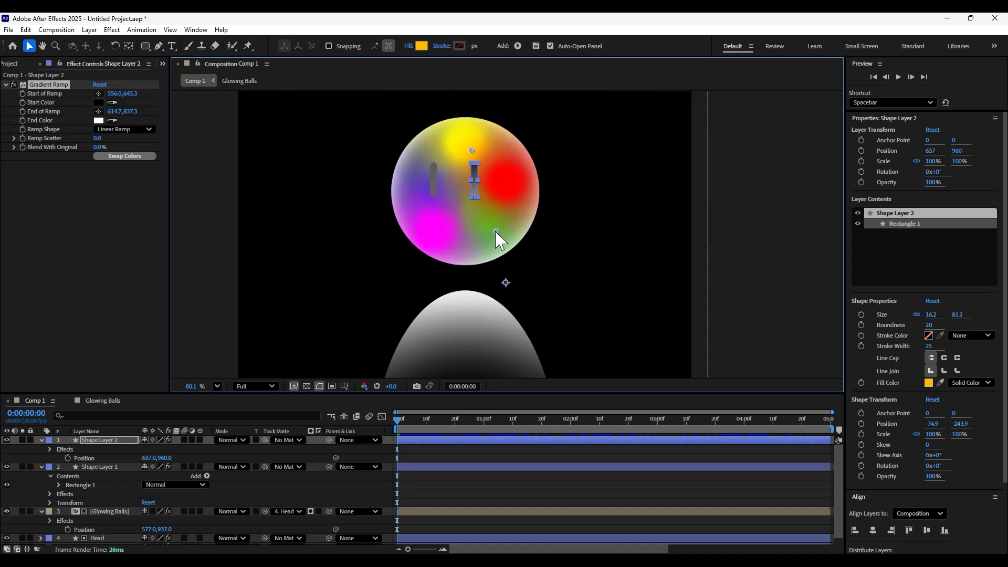
Place the left eye's gradient start at about 457, 664 just above it and its end at about 486, 788 below it
click(105, 467)
scroll(402, 210, down, 4)
scroll(401, 206, up, 5)
click(98, 94)
click(430, 193)
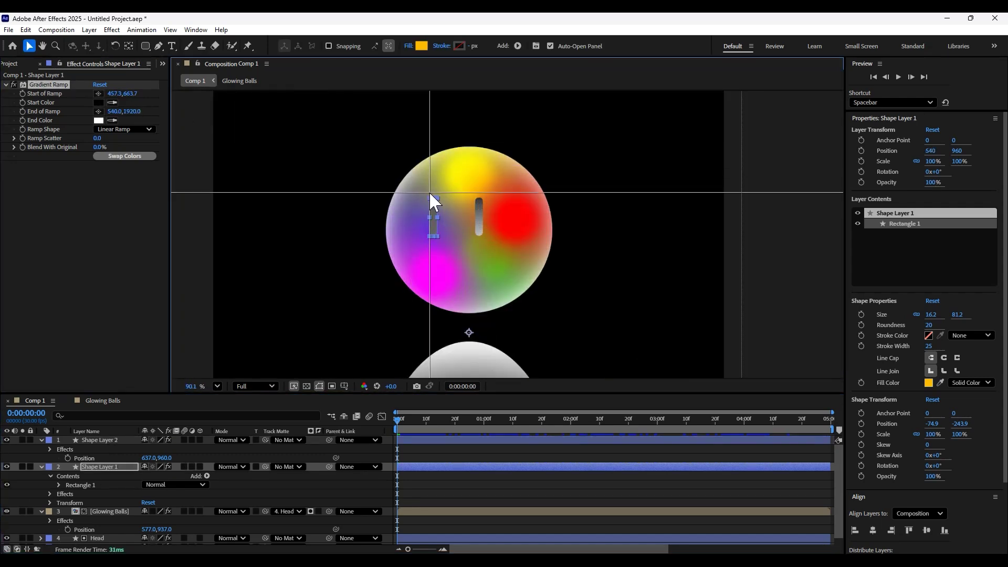
click(430, 193)
click(98, 111)
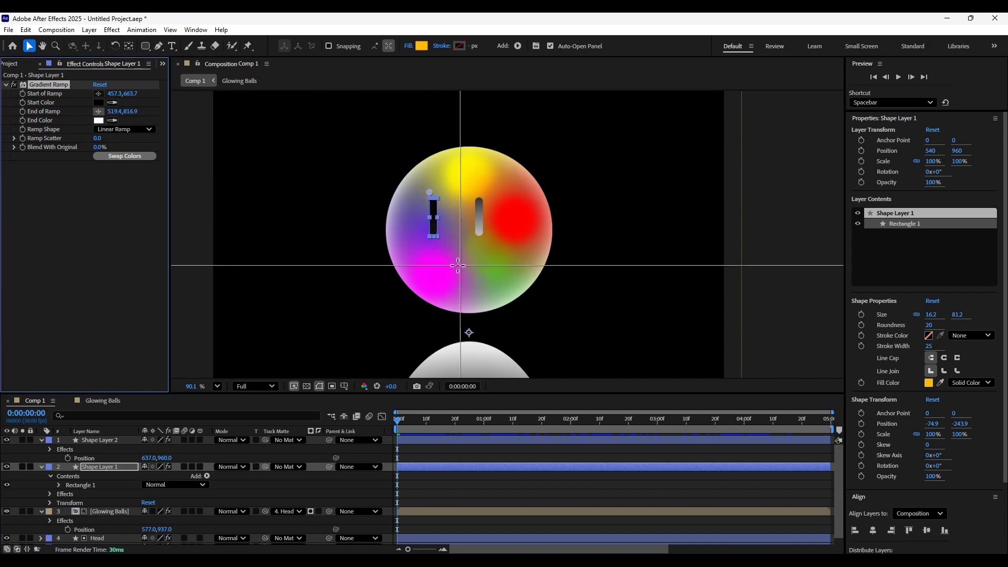
click(444, 251)
Set the opacity of both eye layers, Shape Layer 1 and Shape Layer 2, to 35%
key(t)
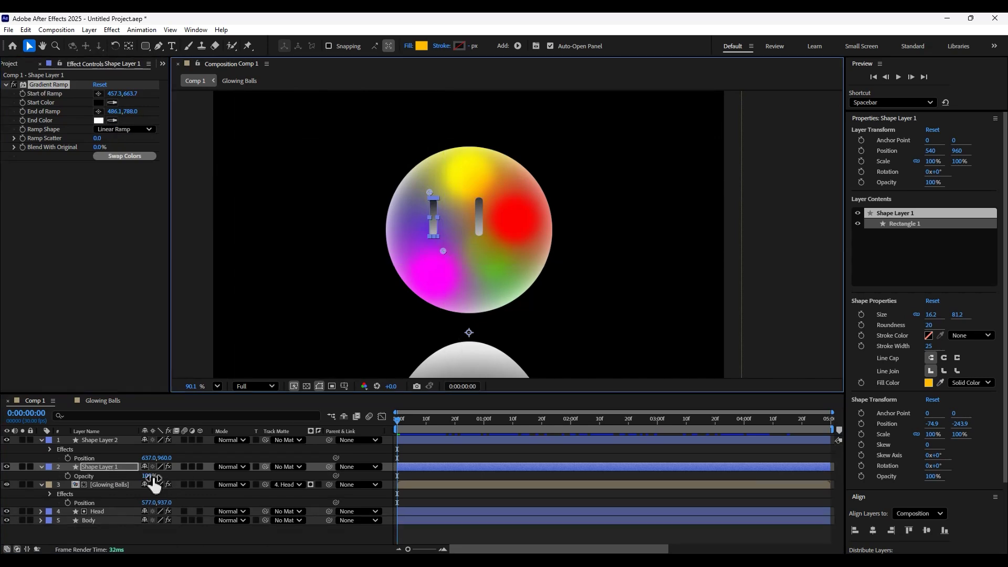
click(151, 477)
key(Return)
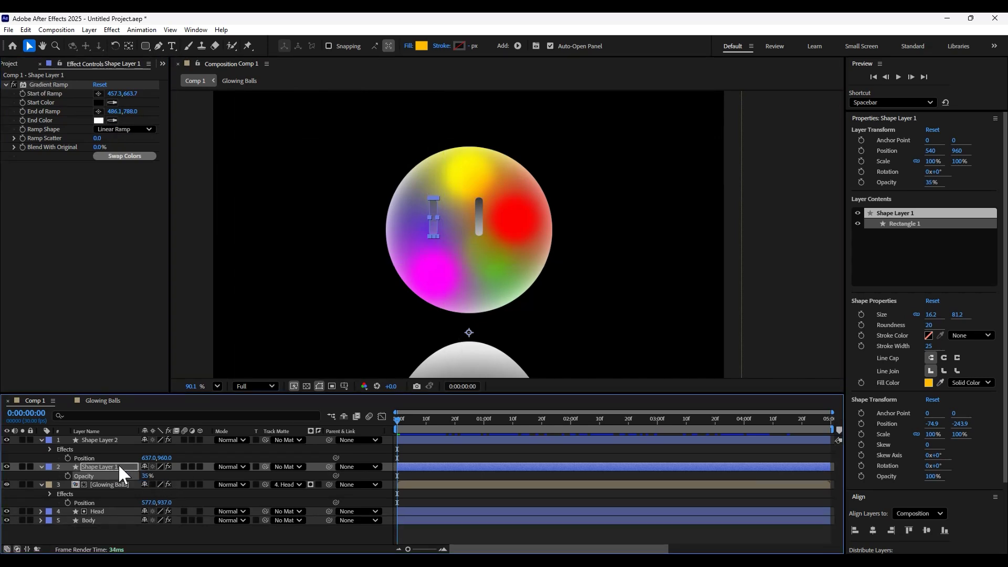
click(111, 441)
text(t)
text(35)
key(Return)
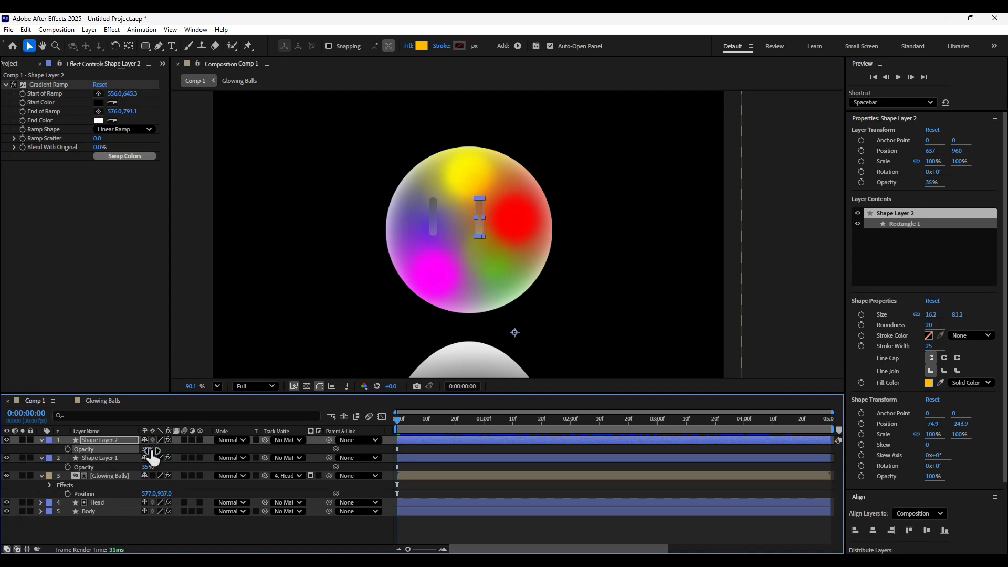
Add a null object to Comp 1 and parent both eye layers to it
click(104, 458)
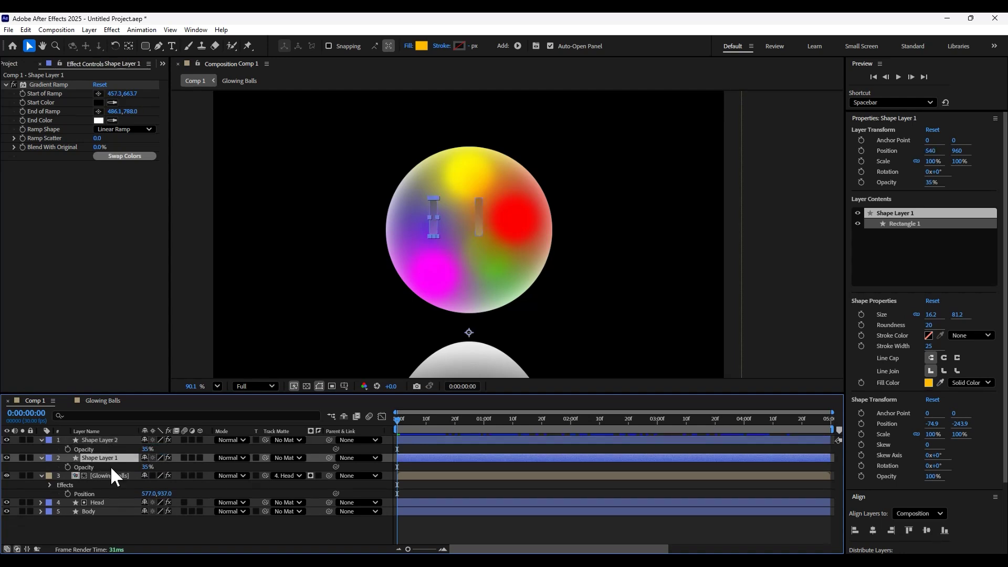
click(124, 521)
right_click(124, 519)
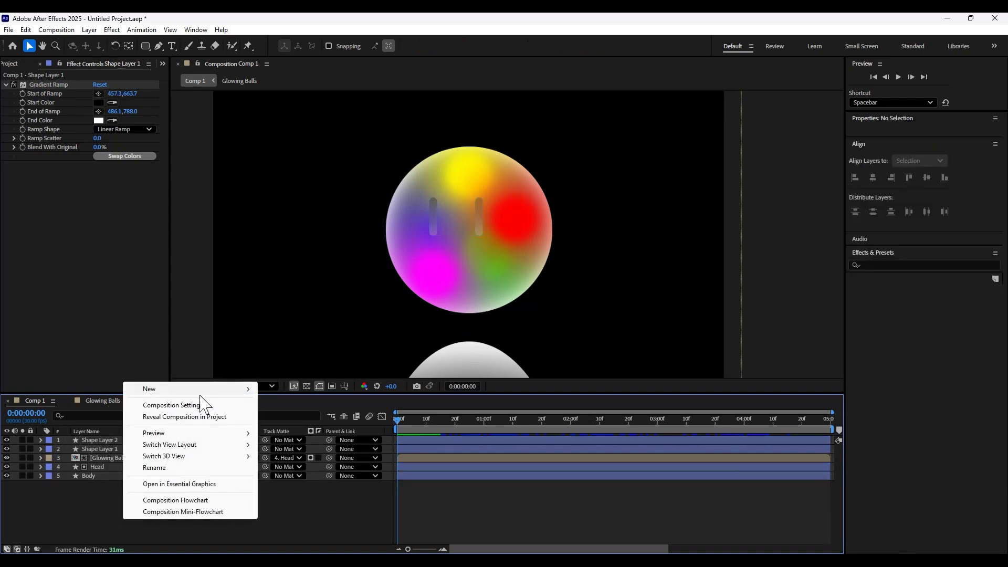
mouse_move(220, 389)
click(295, 452)
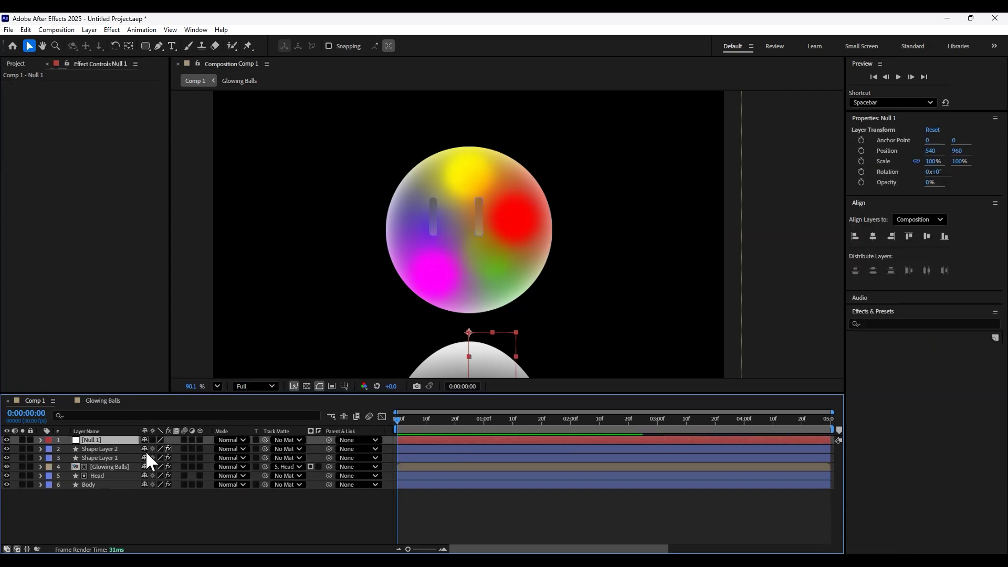
click(128, 449)
shift+click(121, 458)
drag(329, 448, 110, 440)
click(111, 439)
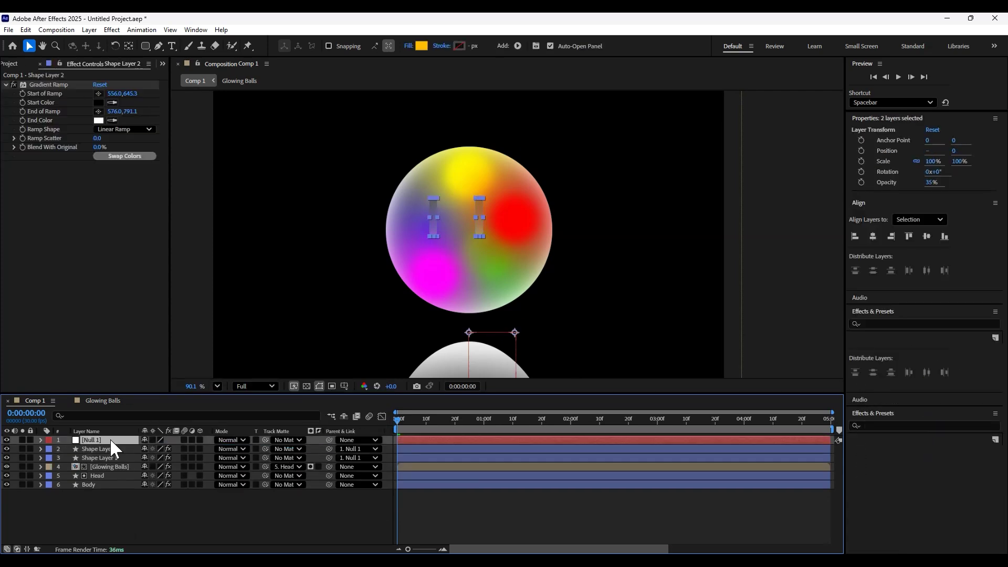
Keyframe the null's position at 540, 960 at 0 s, about 589, 960 at 1 s and 510, 960 at 2 s
click(109, 438)
key(p)
click(68, 449)
drag(397, 420, 484, 423)
drag(151, 450, 176, 453)
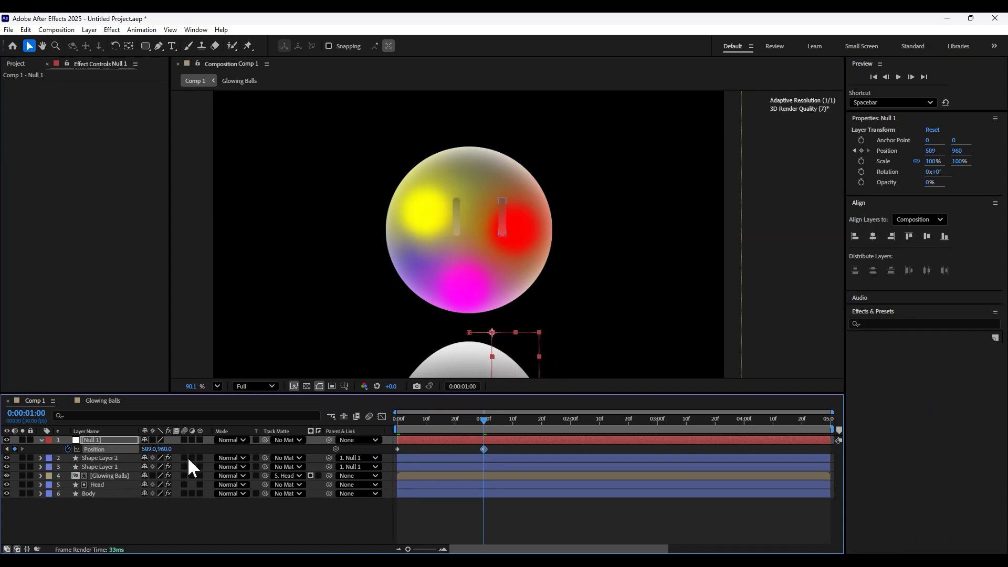
drag(484, 420, 574, 437)
drag(149, 459, 110, 459)
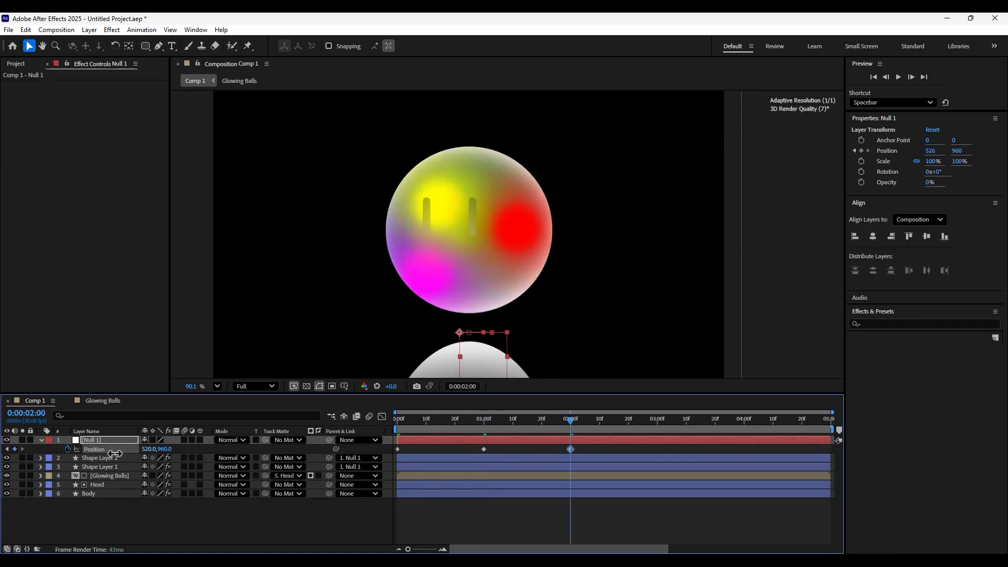
Apply Easy Ease to the null's three position keyframes and preview the eye movement
drag(577, 448, 398, 466)
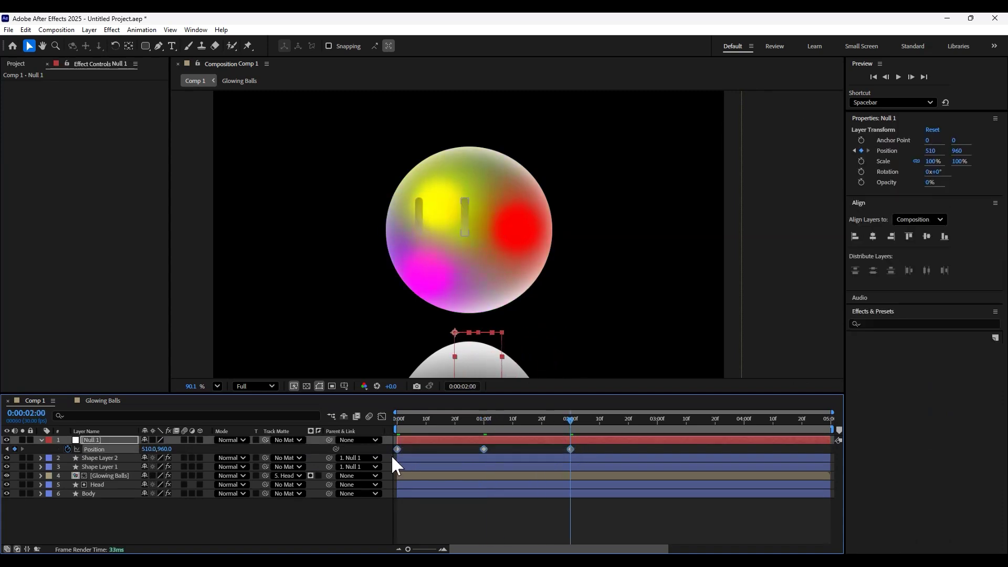
click(574, 420)
key(space)
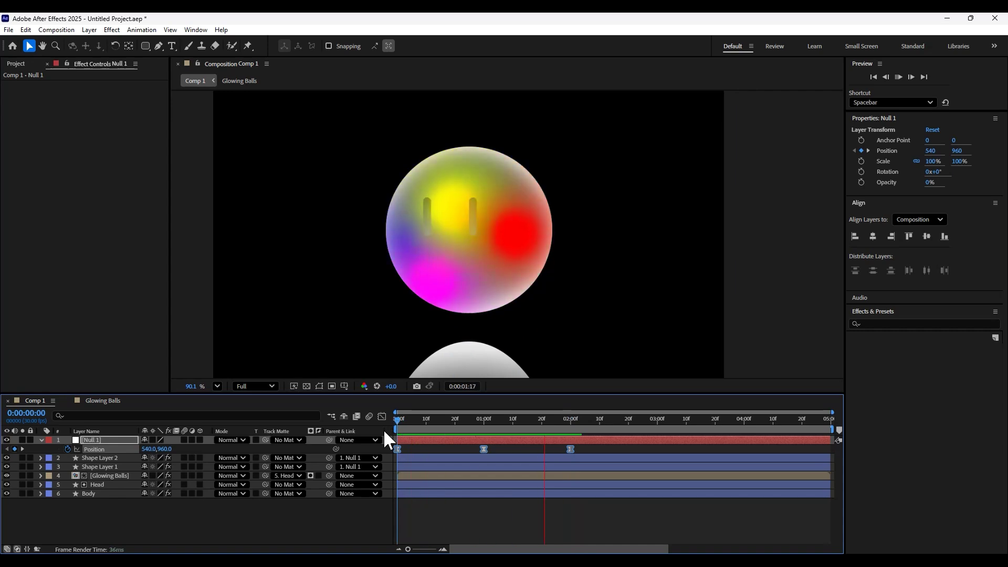
key(space)
Examine the eyes' side-to-side motion from the first frame with both head and body in view
click(217, 386)
click(241, 191)
click(597, 453)
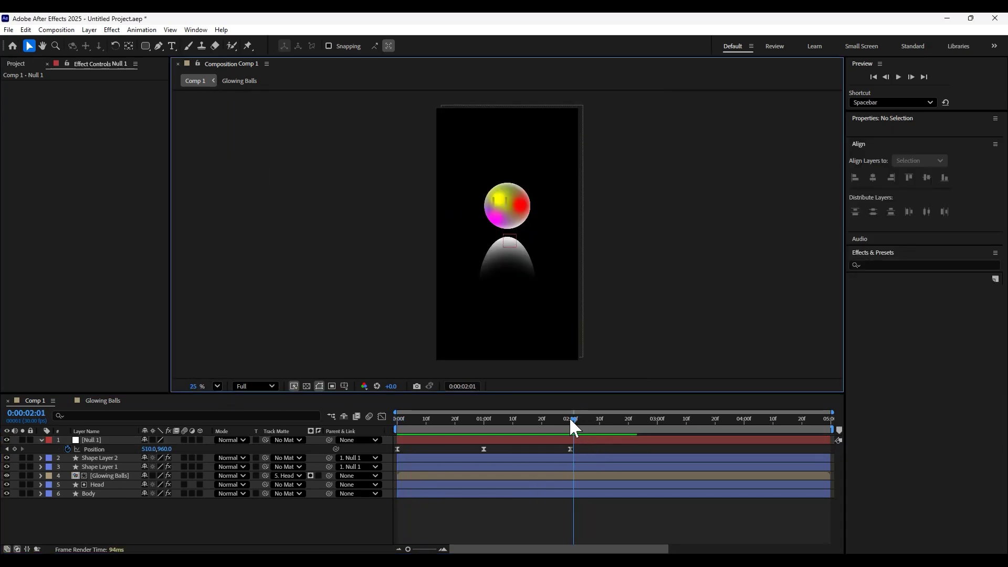
key(Home)
key(space)
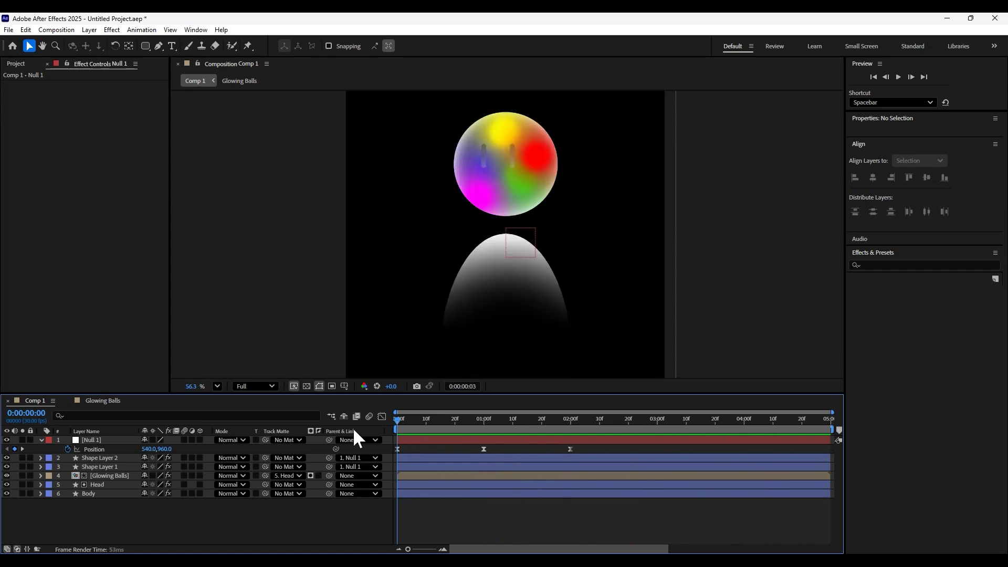
key(space)
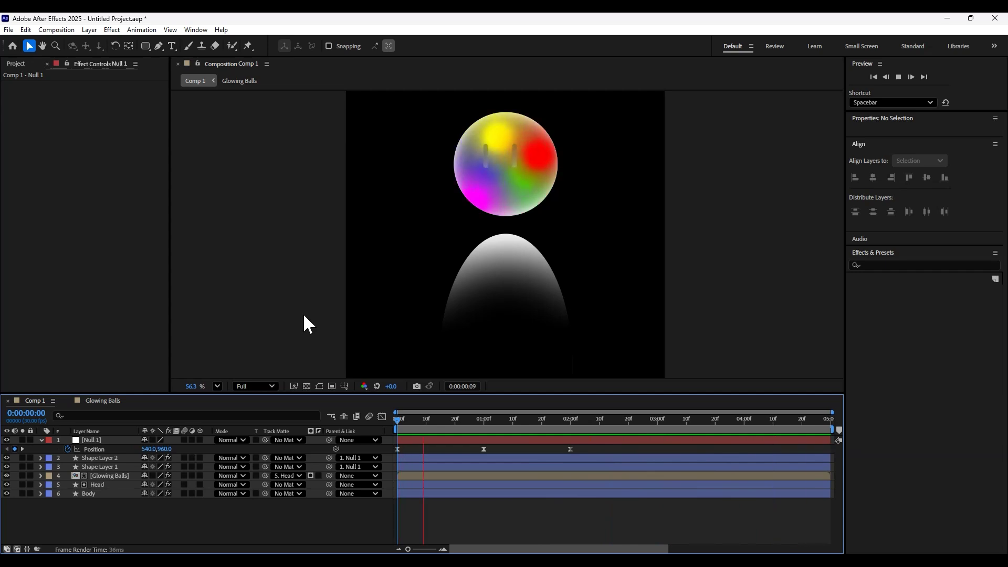
key(space)
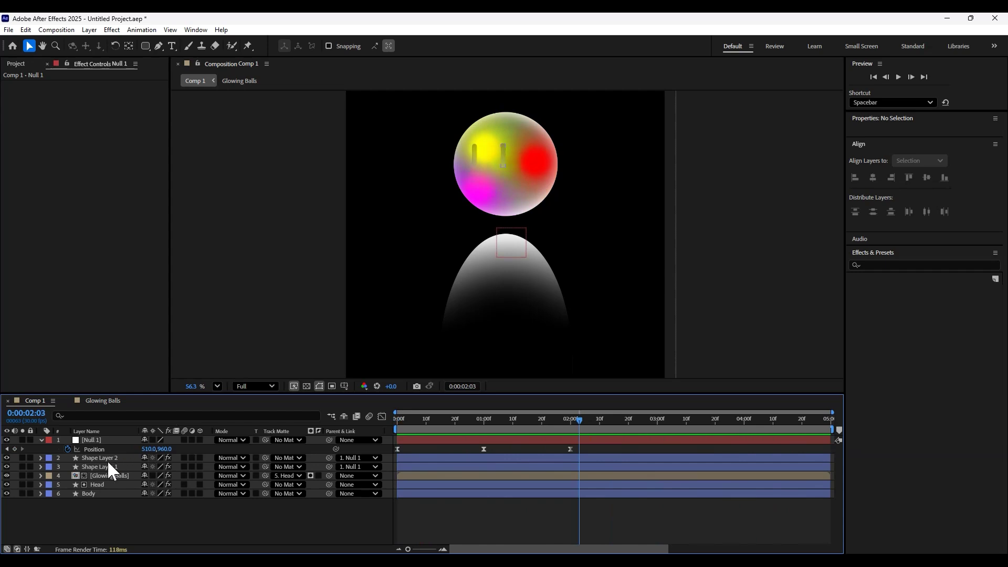
Parent the Glowing Balls layer to Head and lower Head to position 541, 991
click(104, 487)
key(p)
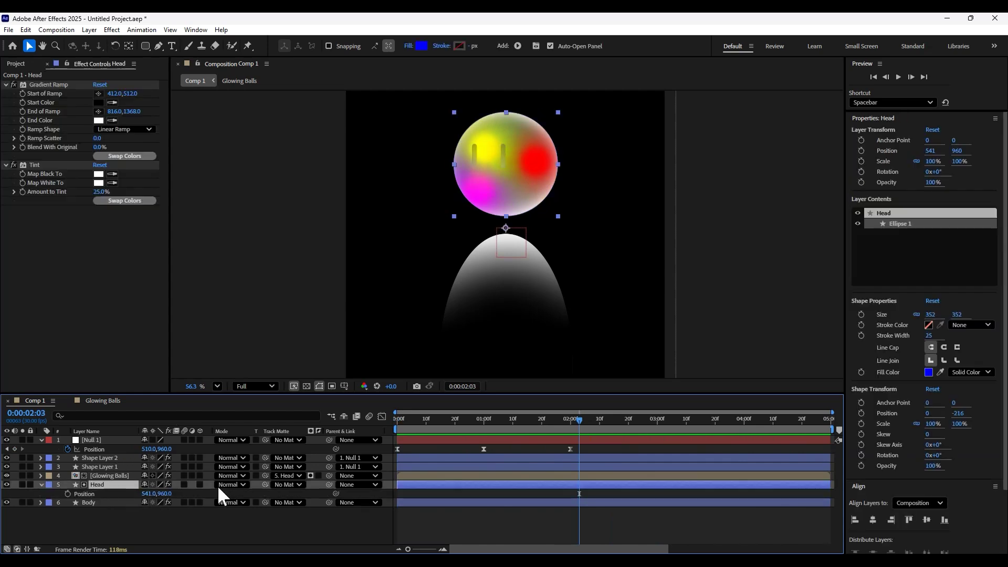
drag(328, 475, 109, 482)
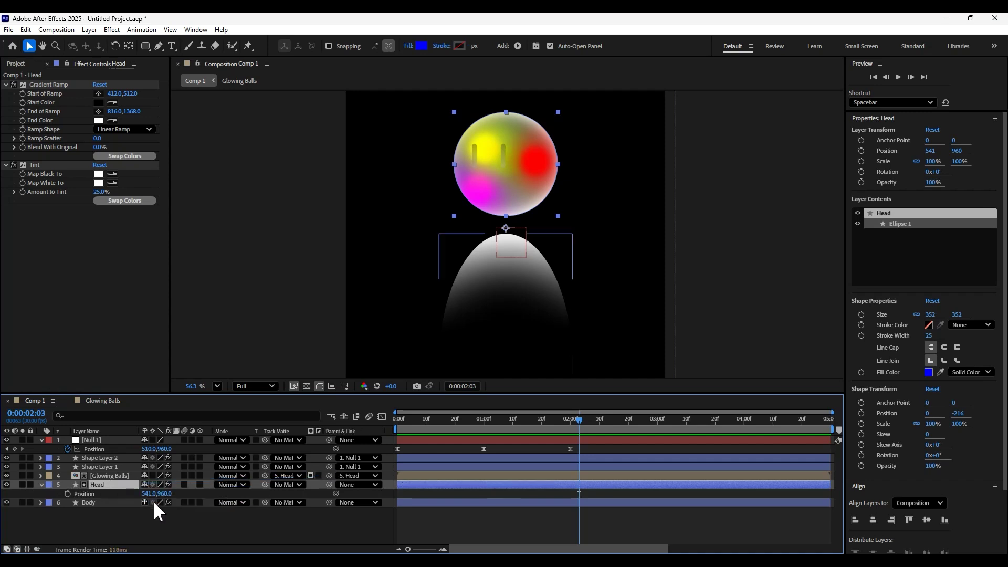
drag(166, 497, 184, 493)
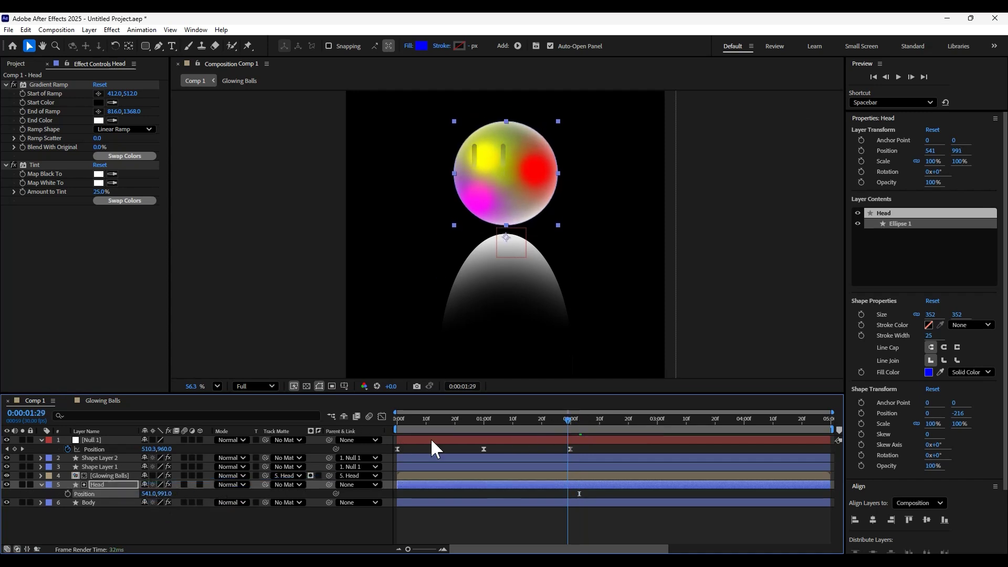
Preview the lowered head and moving eyes from the first frame
key(Home)
click(512, 539)
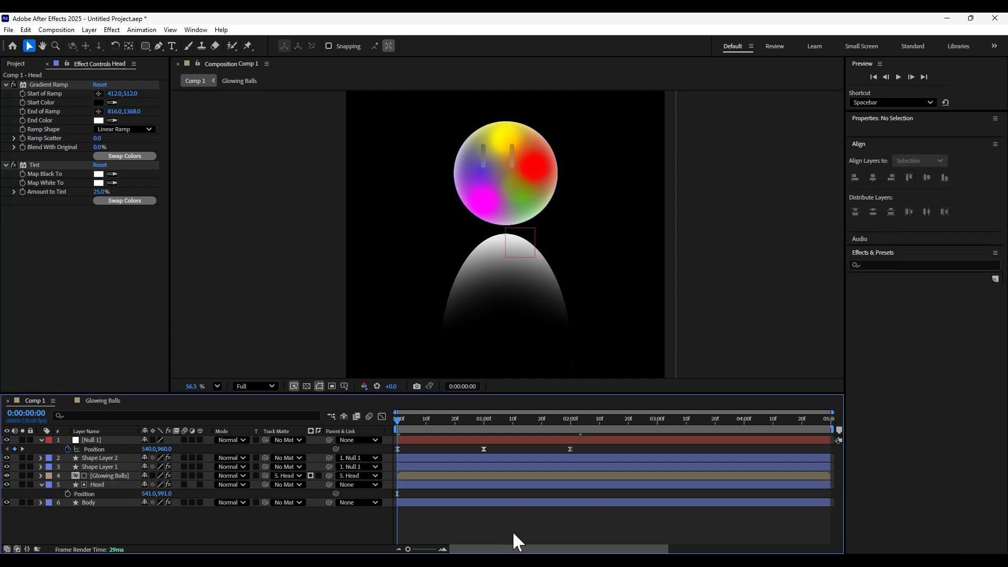
key(space)
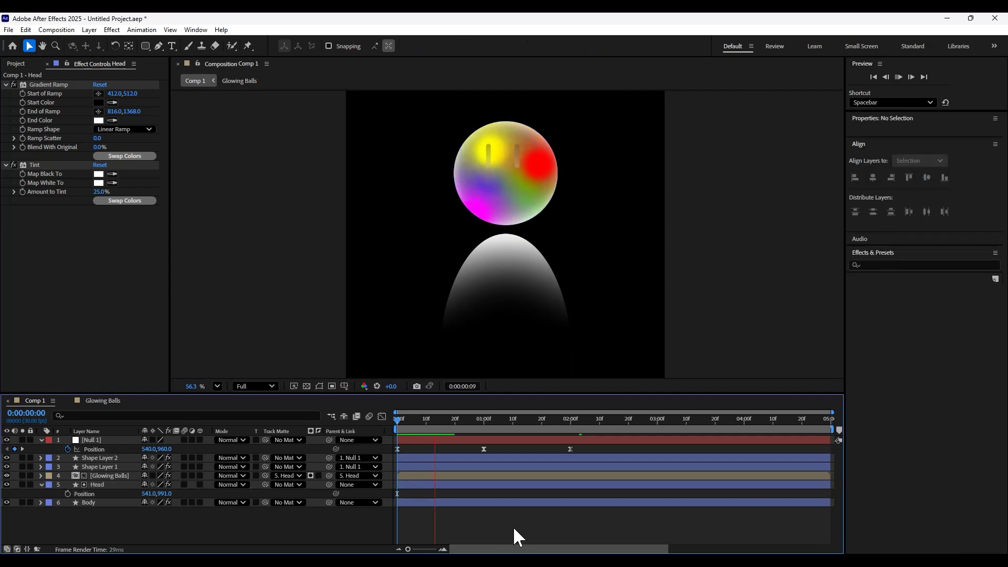